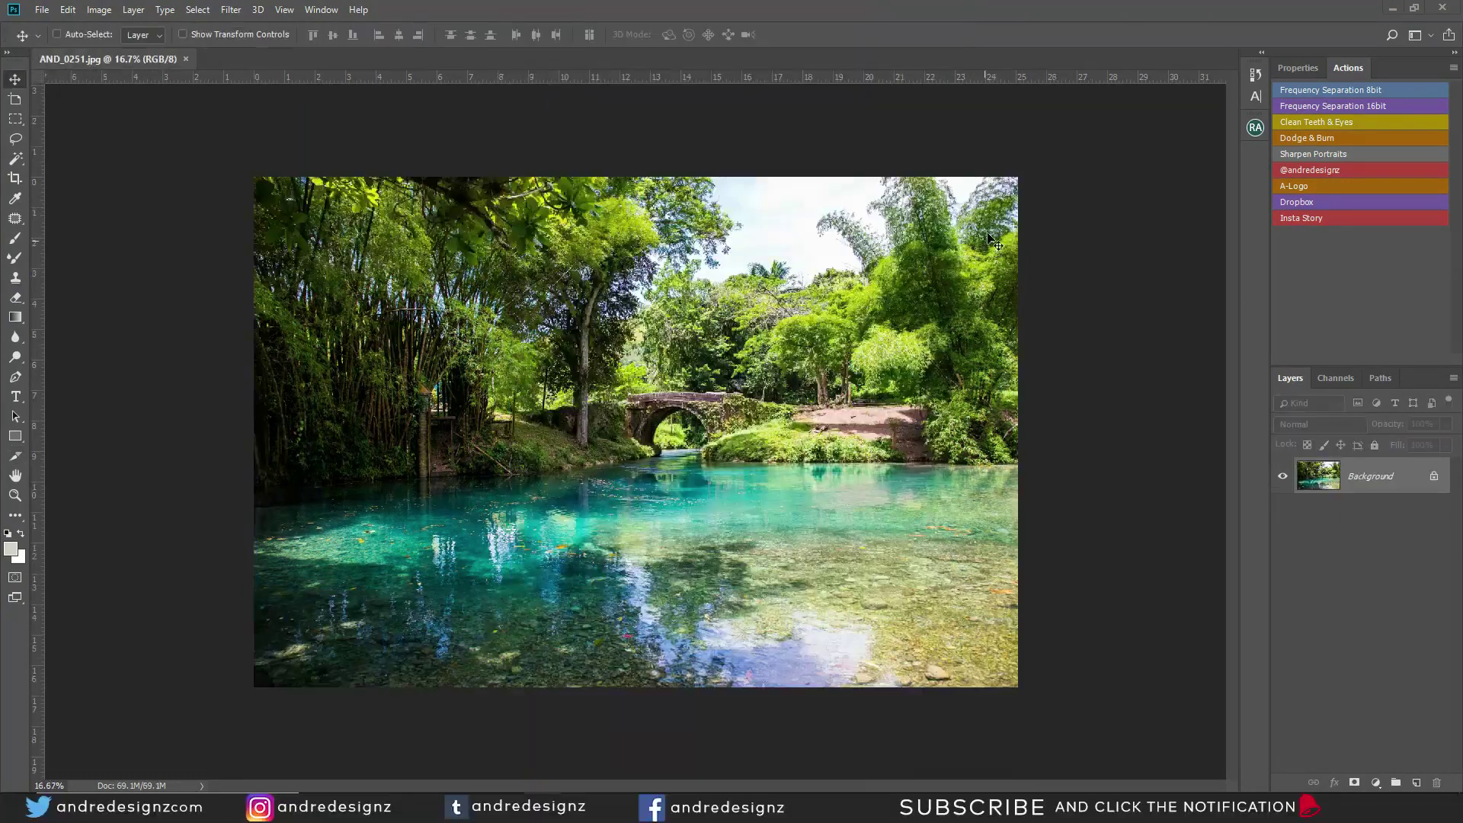
Step: Create a blank white 8 x 10 in, 300 ppi document, Untitled-1, beside the photo
left_click(42, 10)
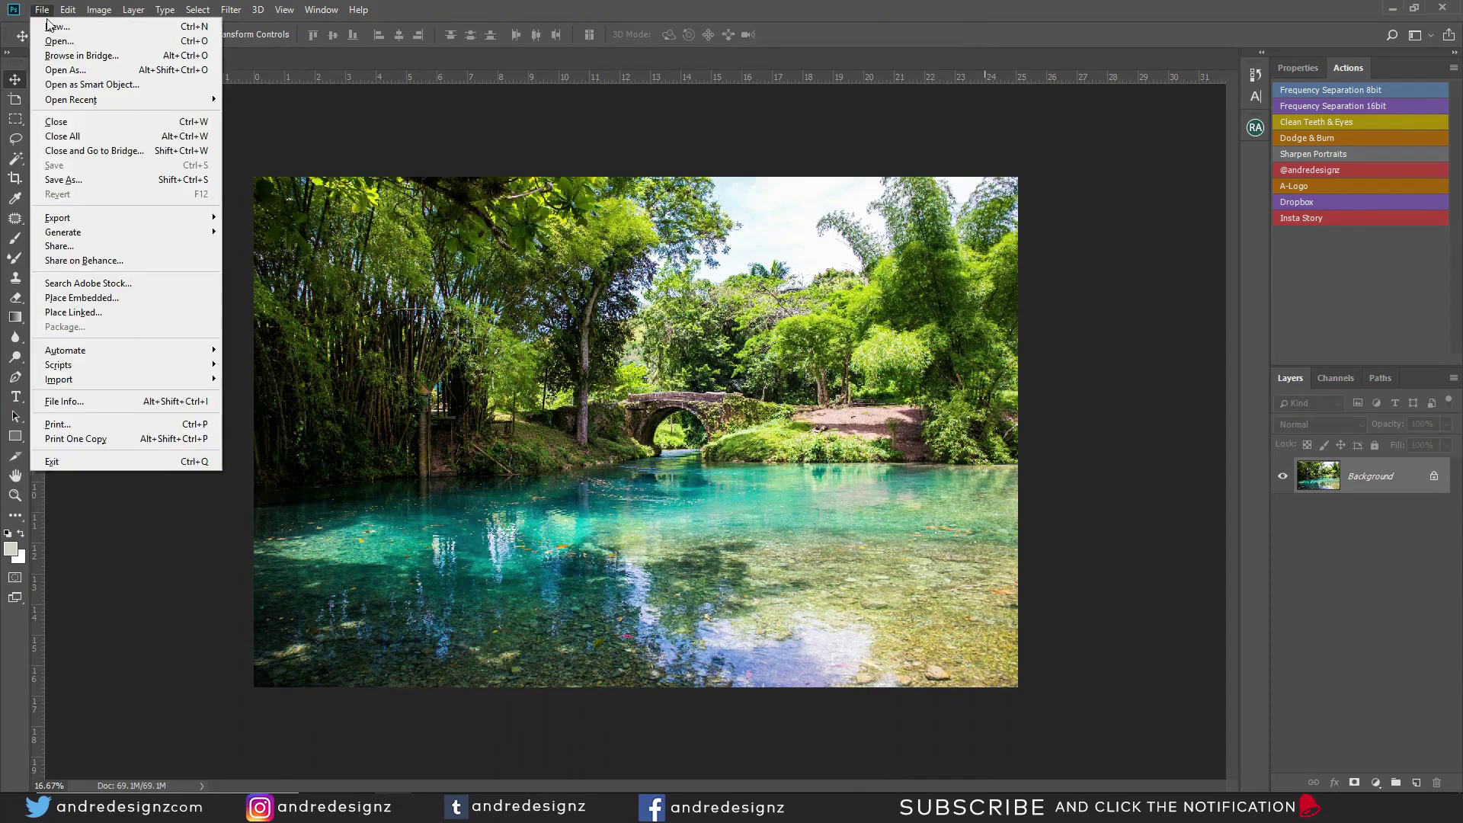
left_click(55, 26)
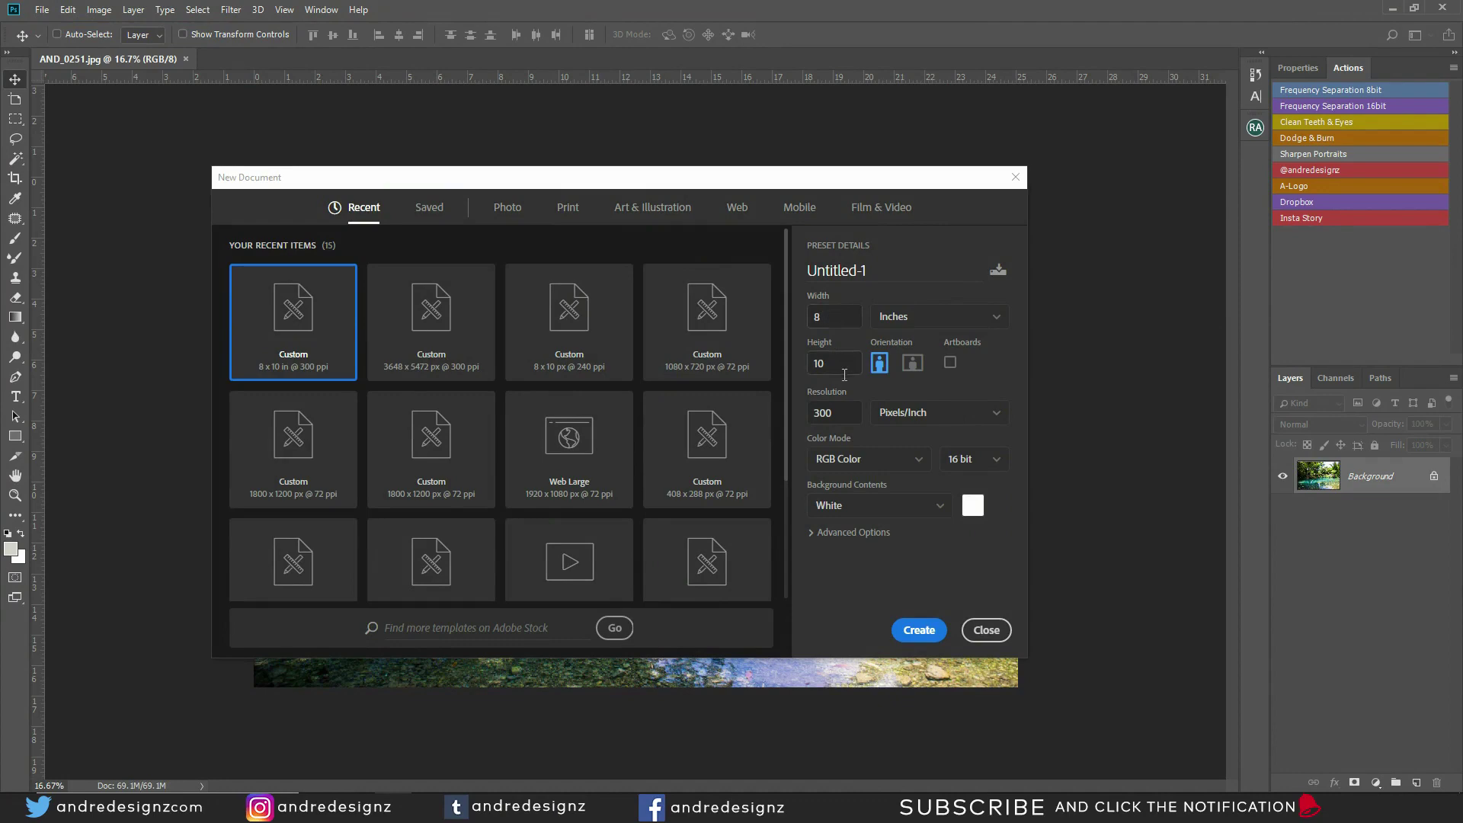
left_click(919, 629)
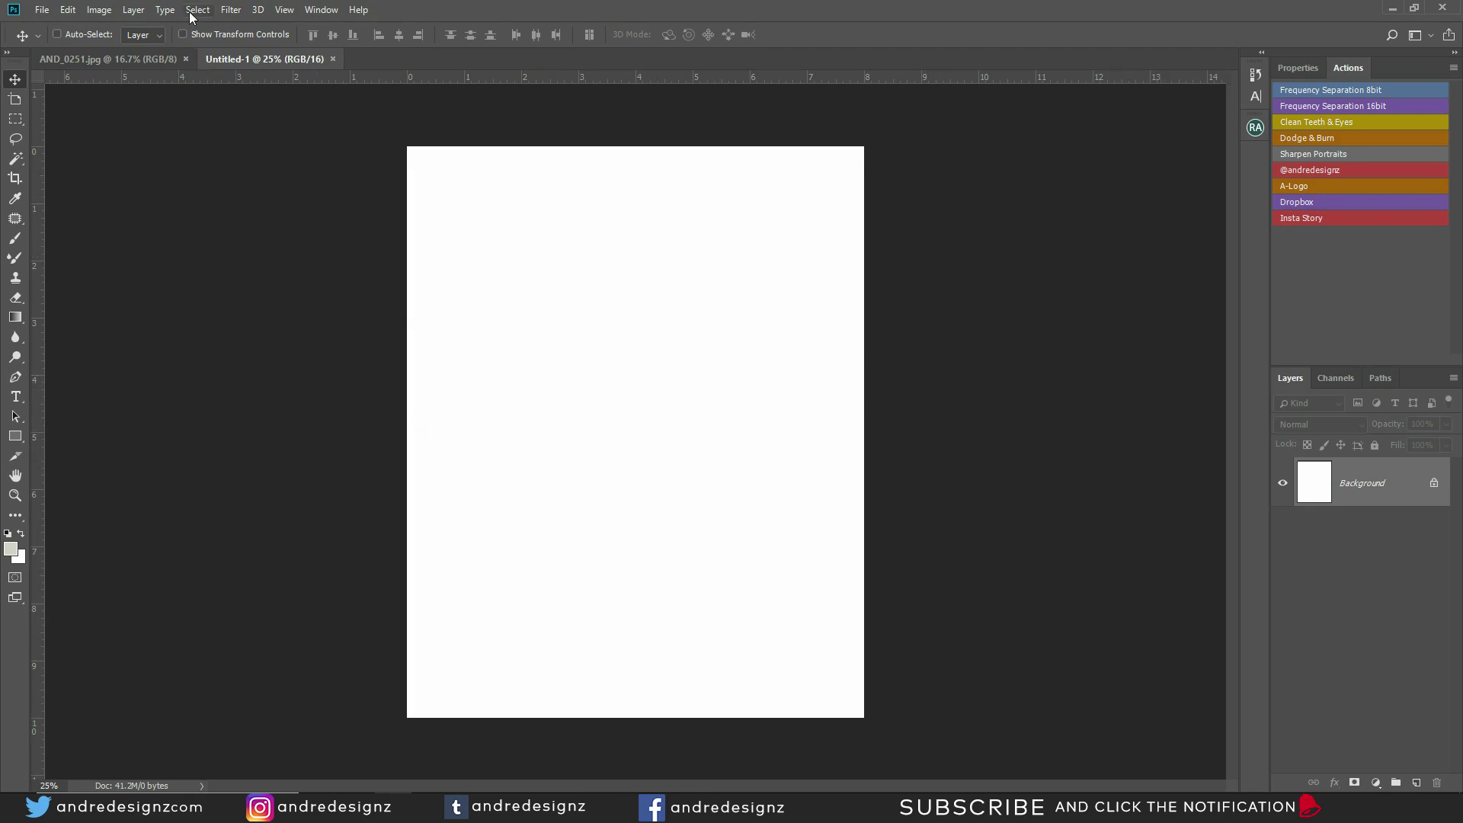
Step: In Canvas Size, set the width to 300 percent with the middle-left anchor
left_click(101, 10)
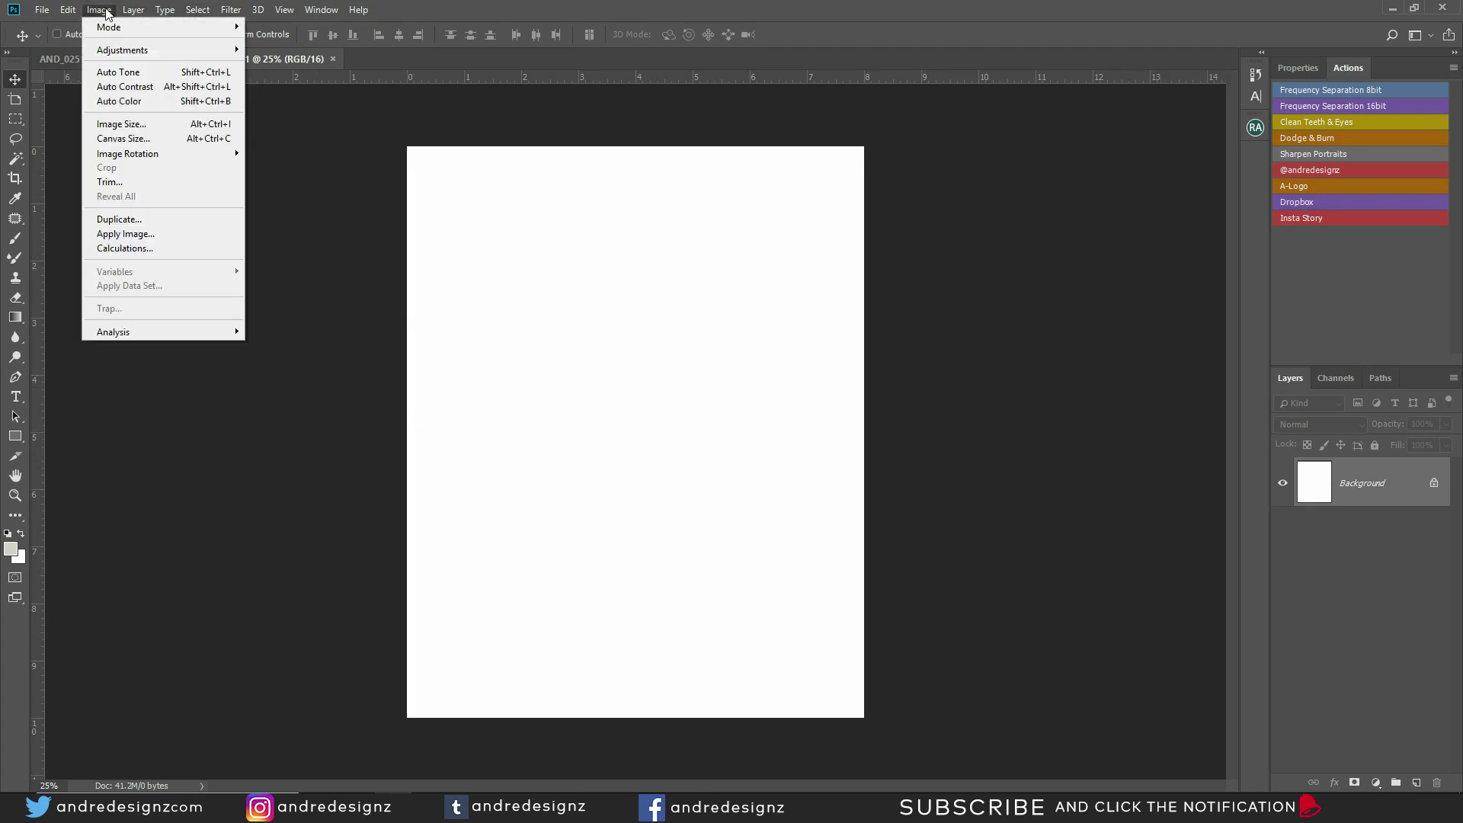
left_click(143, 141)
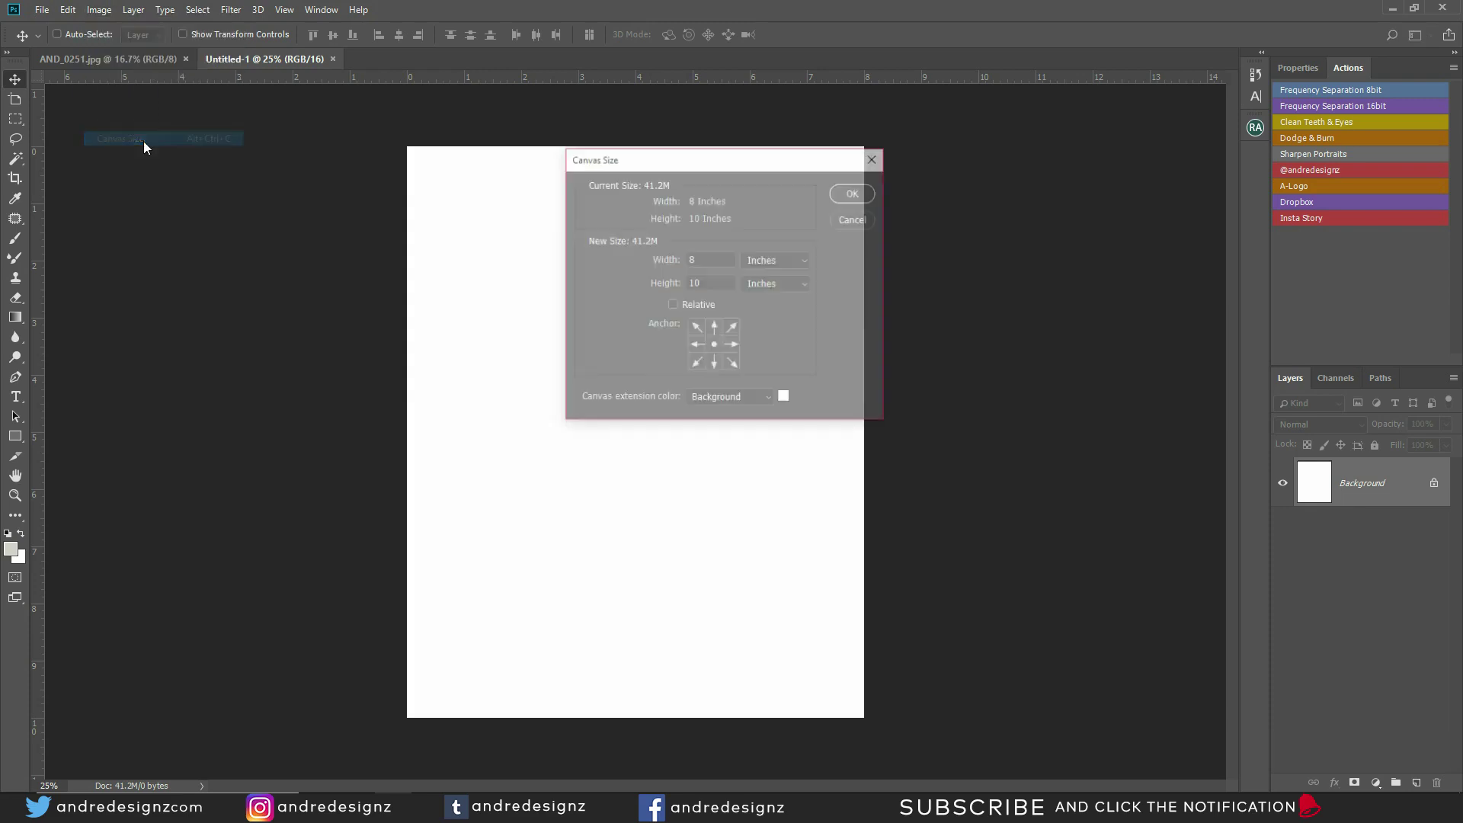
left_click(765, 259)
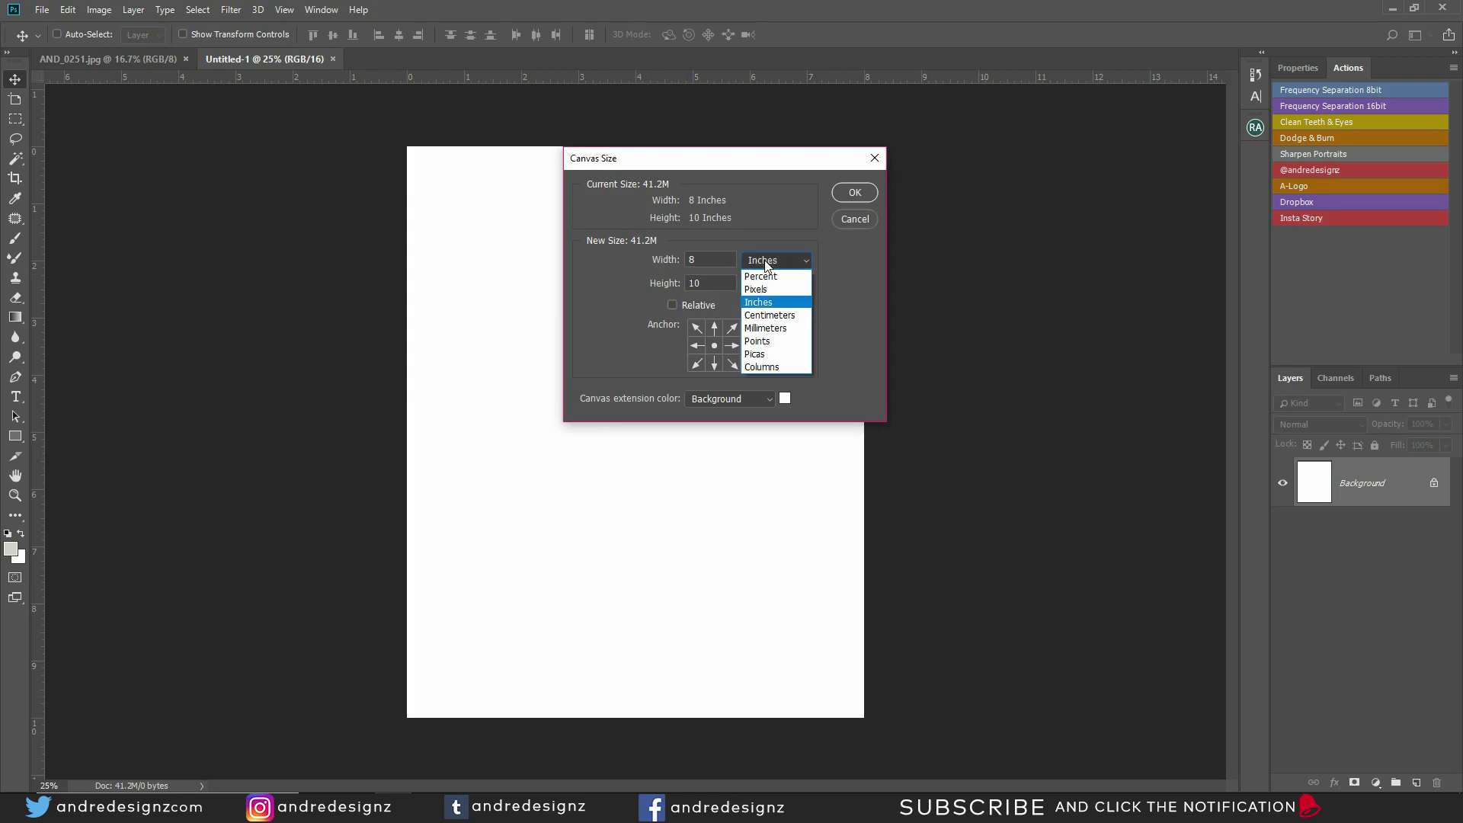
left_click(770, 276)
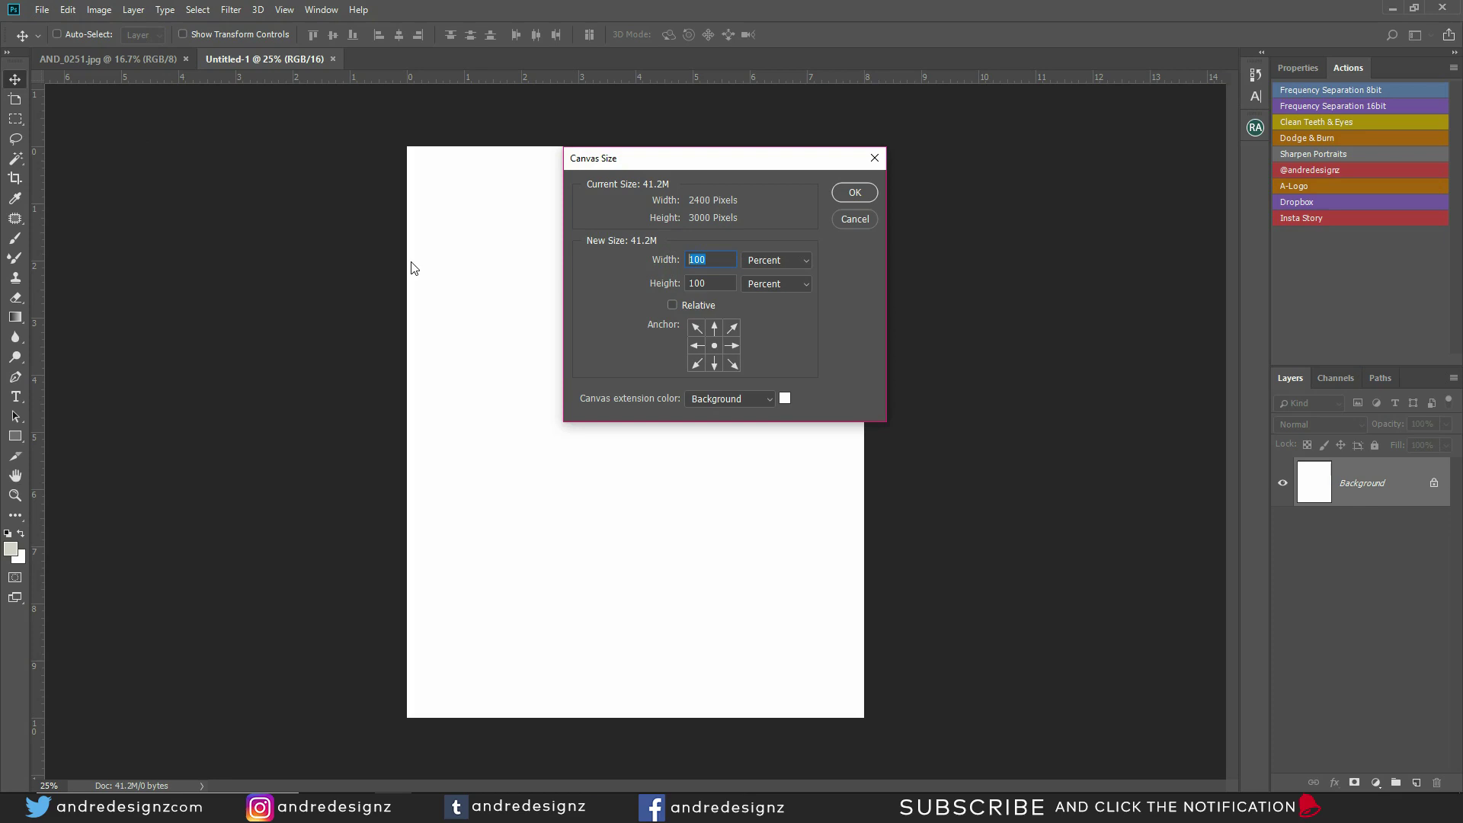
type("200")
key("BackSpace")
key("BackSpace")
key("BackSpace")
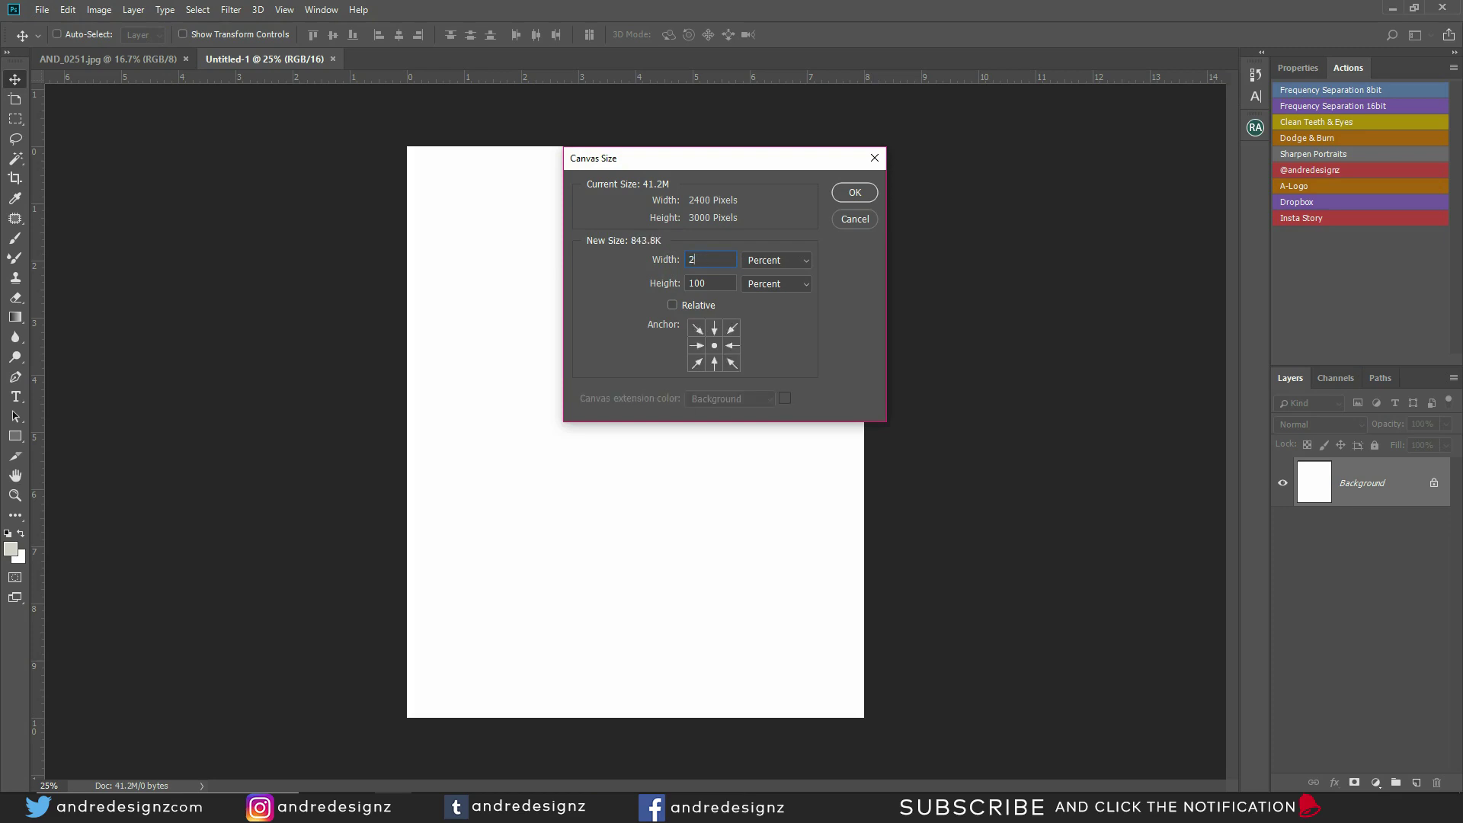
type("3000")
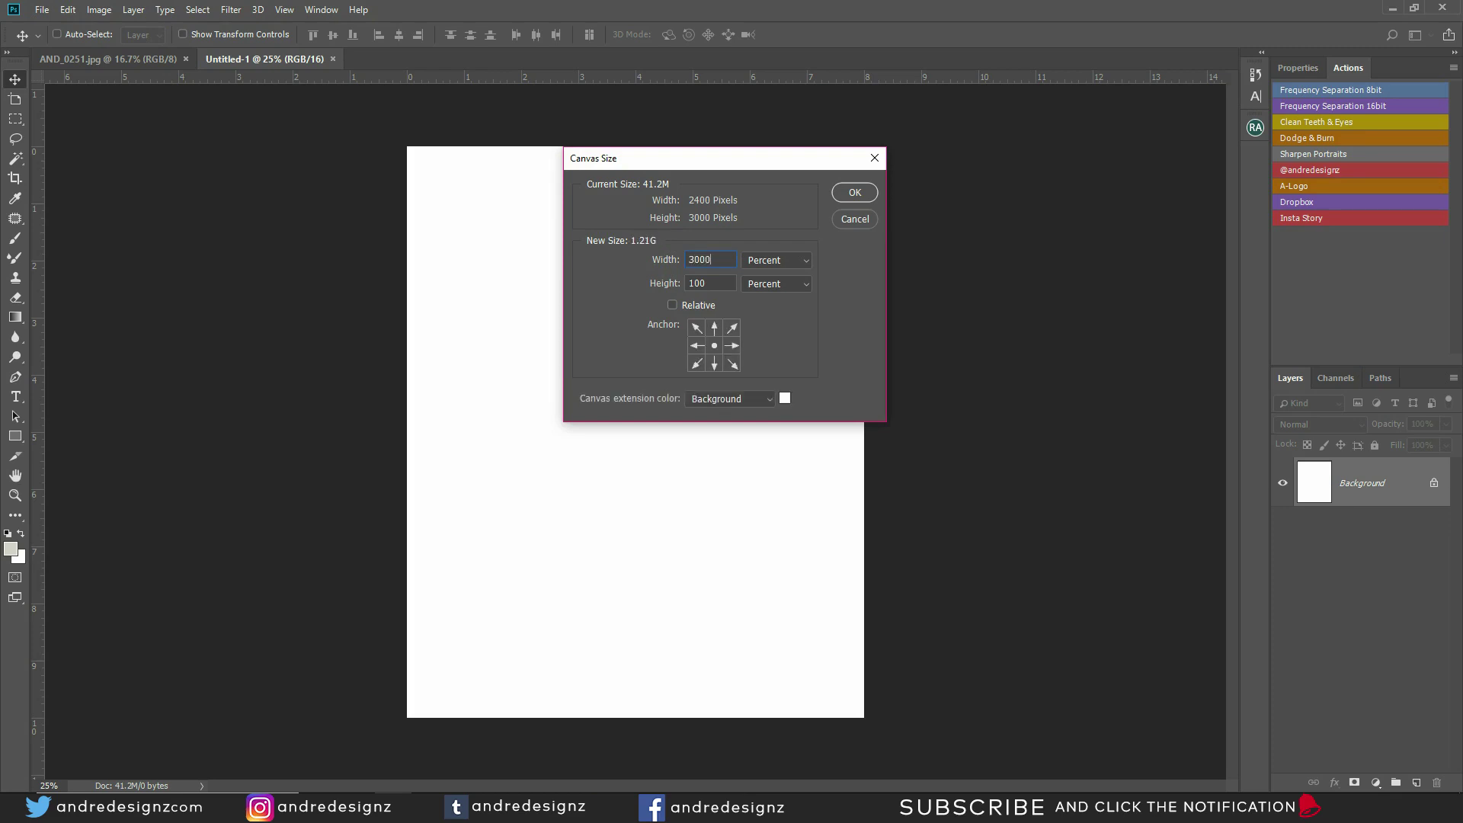
key("BackSpace")
left_click(696, 346)
Step: Apply the 300% canvas widening and drag the river photo from AND_0251.jpg into Untitled-1
left_click(866, 195)
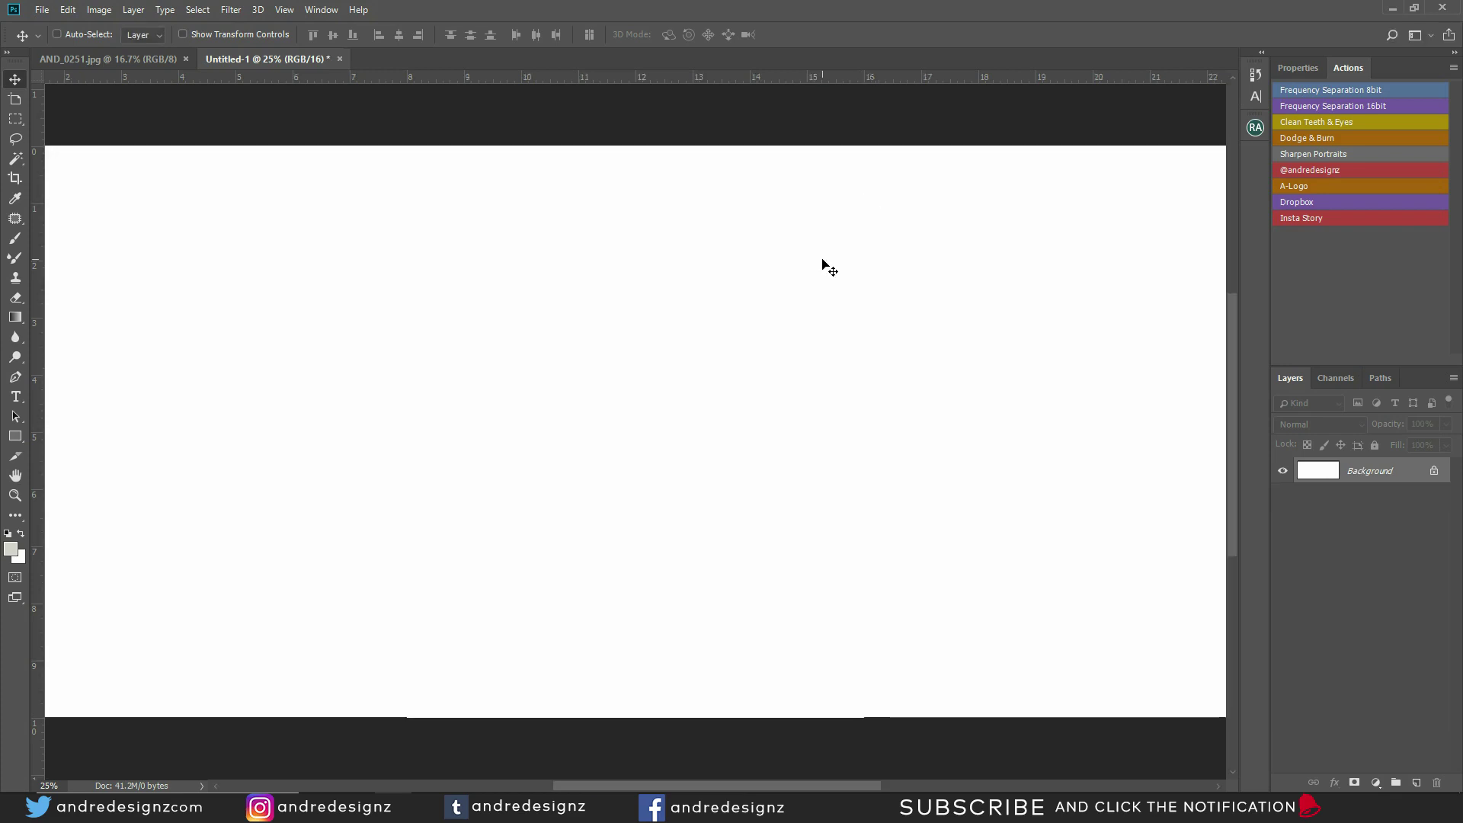
scroll(800, 326, "down", 3)
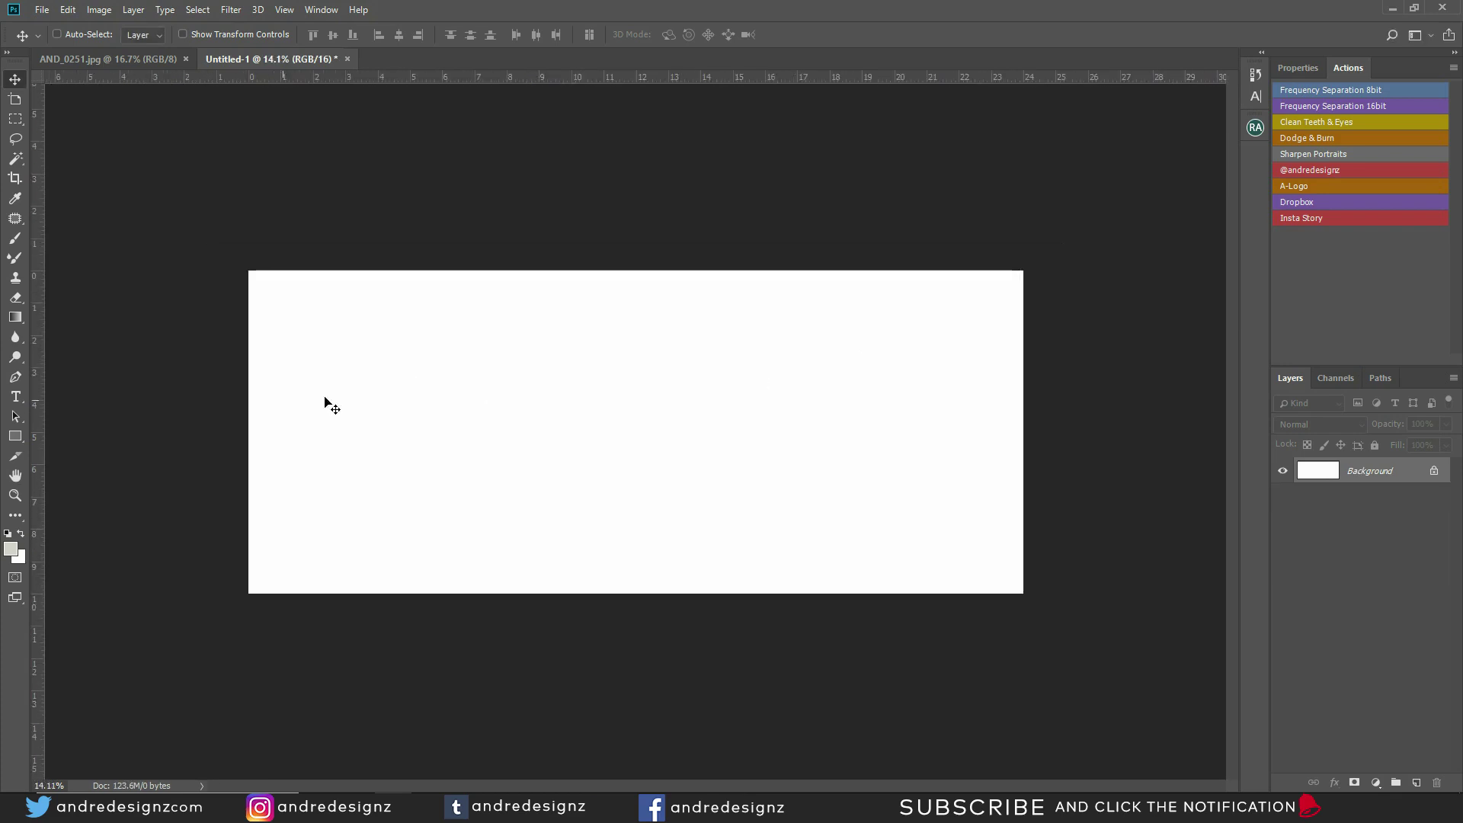
left_click(143, 61)
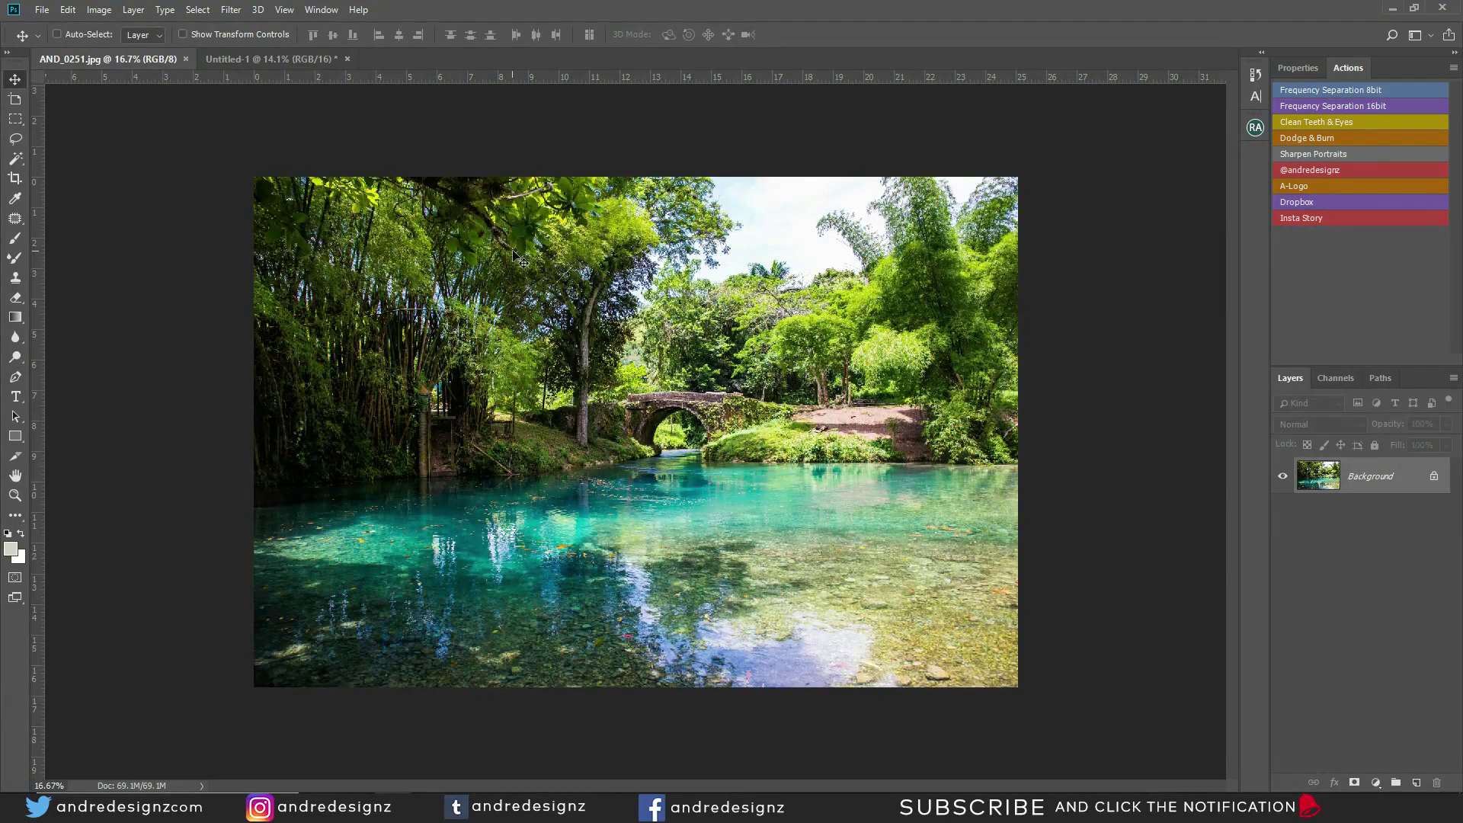
left_click(281, 59)
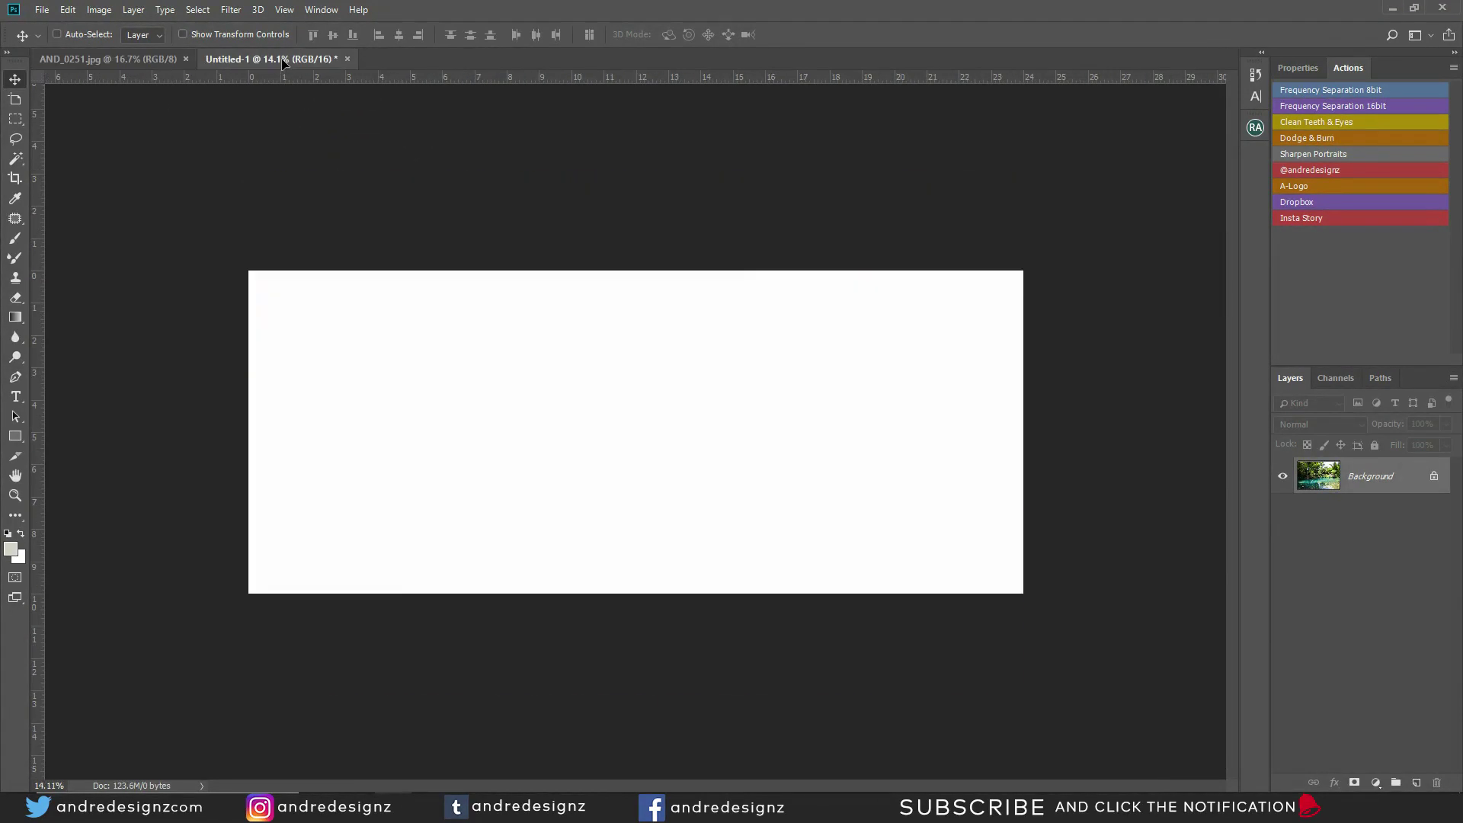
left_click_drag(282, 61, 573, 413)
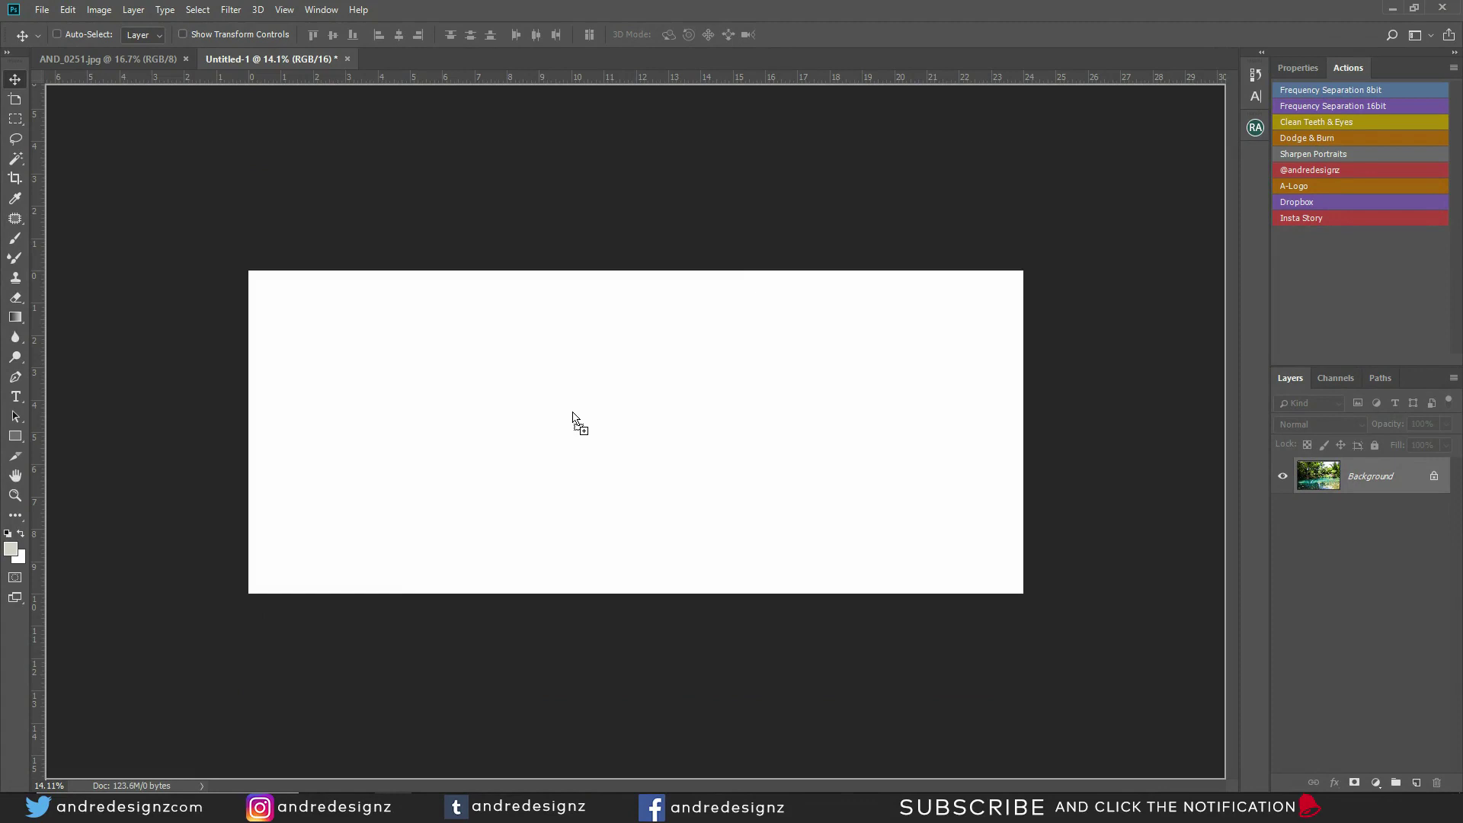
left_click_drag(572, 413, 573, 416)
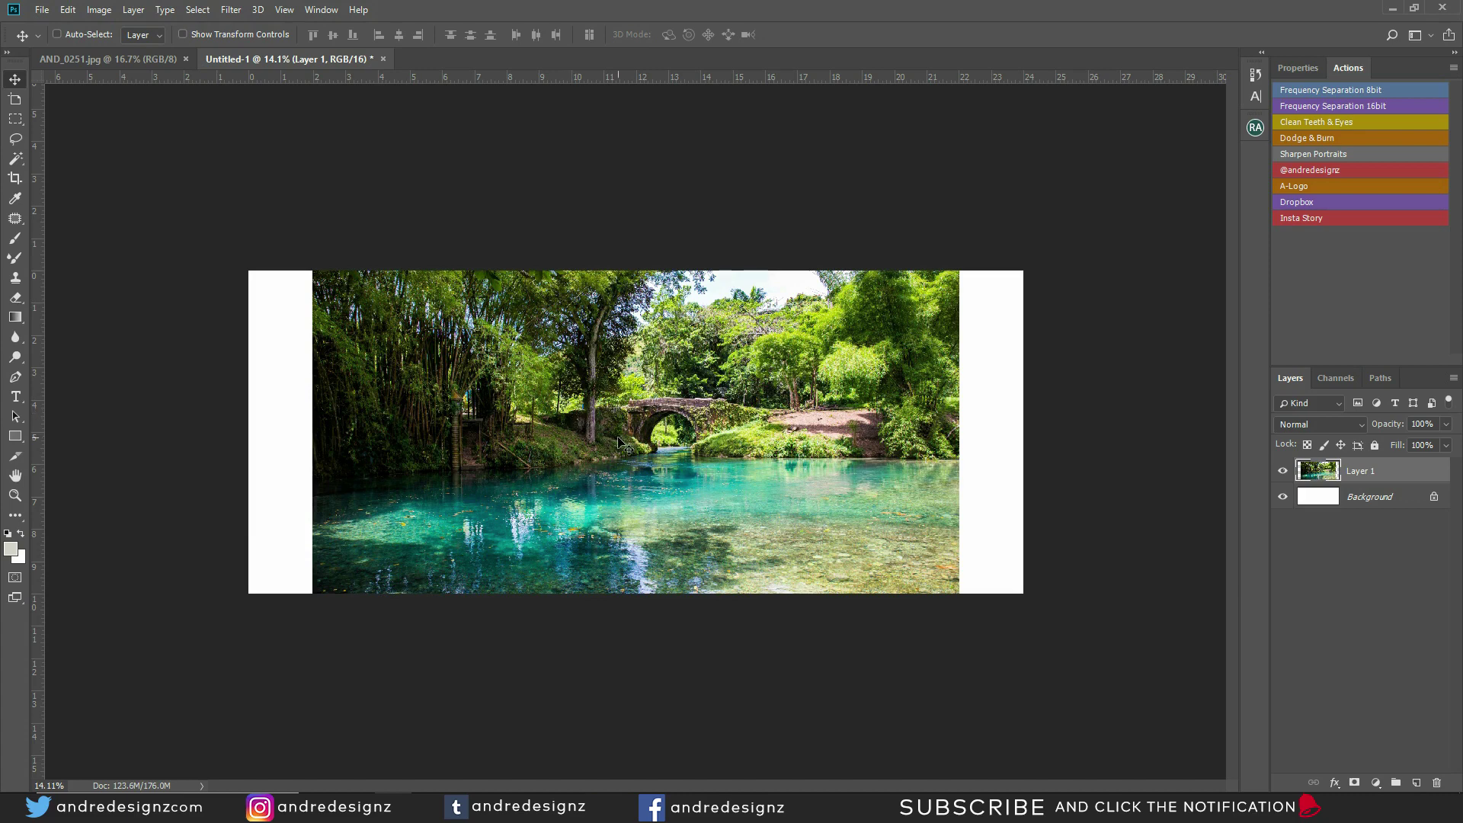
Step: Scale the photo layer to about 120.5% so it fills the wide canvas
key("ctrl")
key("ctrl+t")
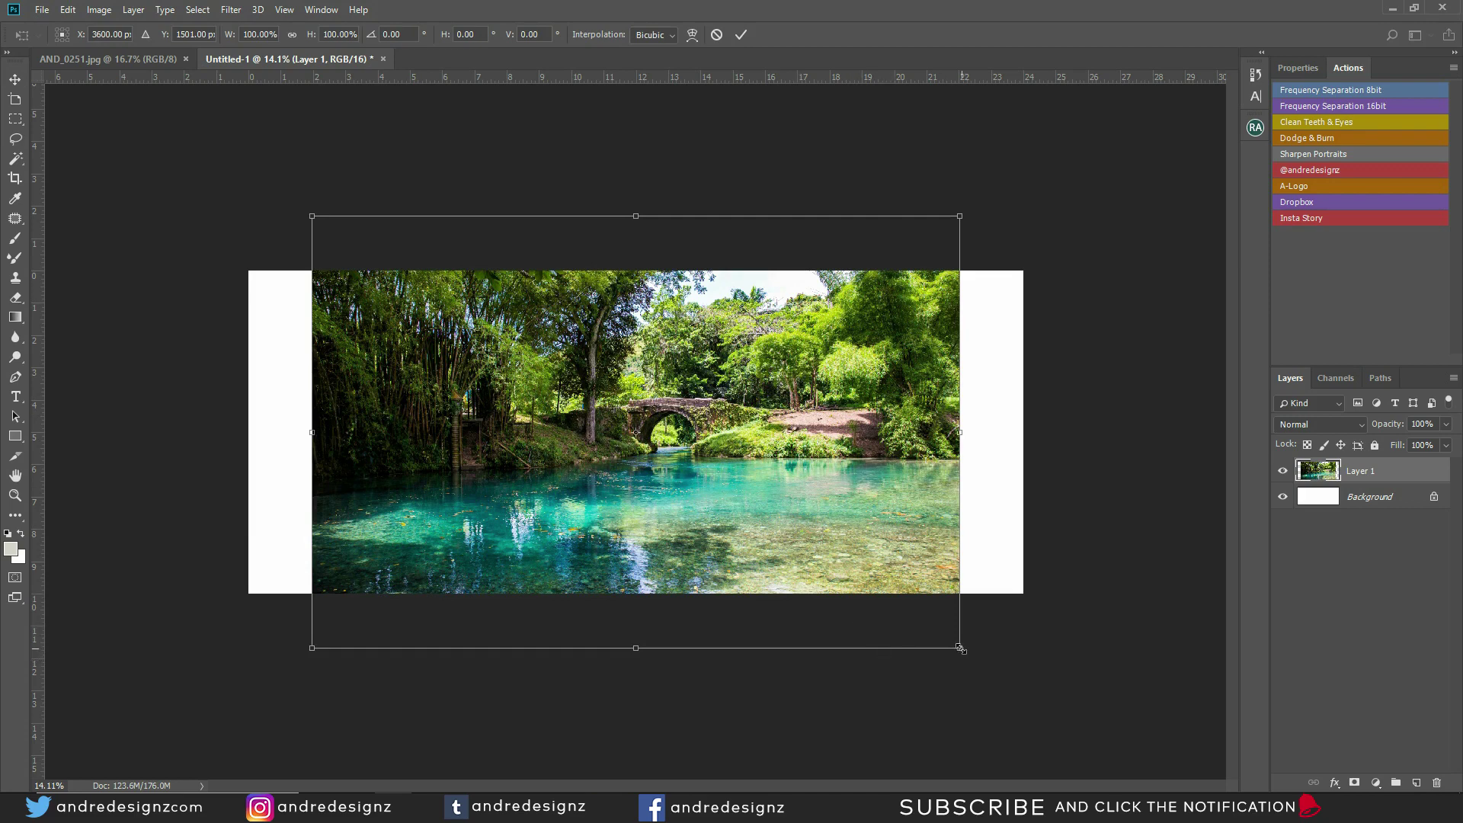
left_click_drag(962, 649, 1027, 691)
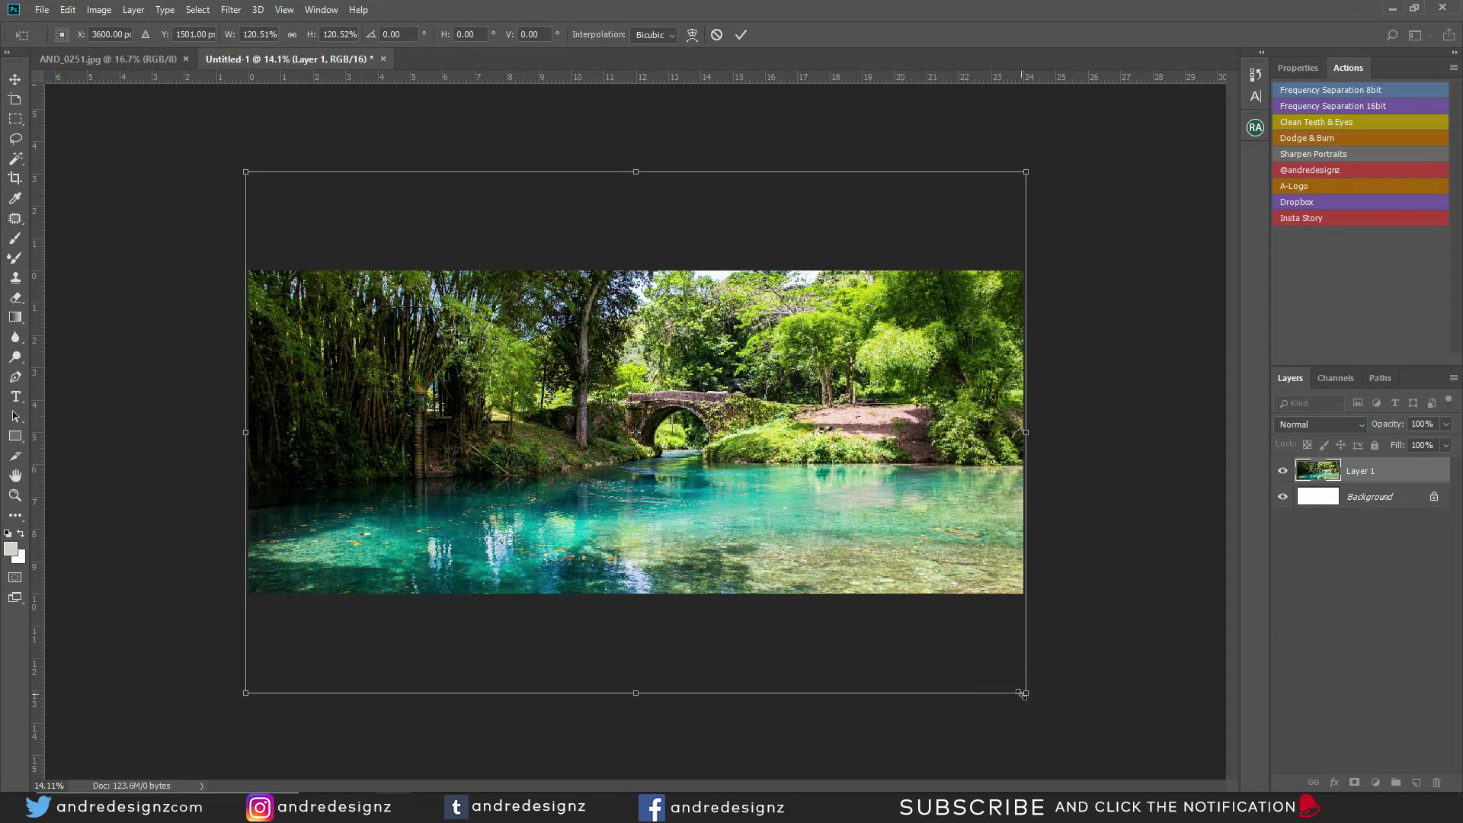
key("Return")
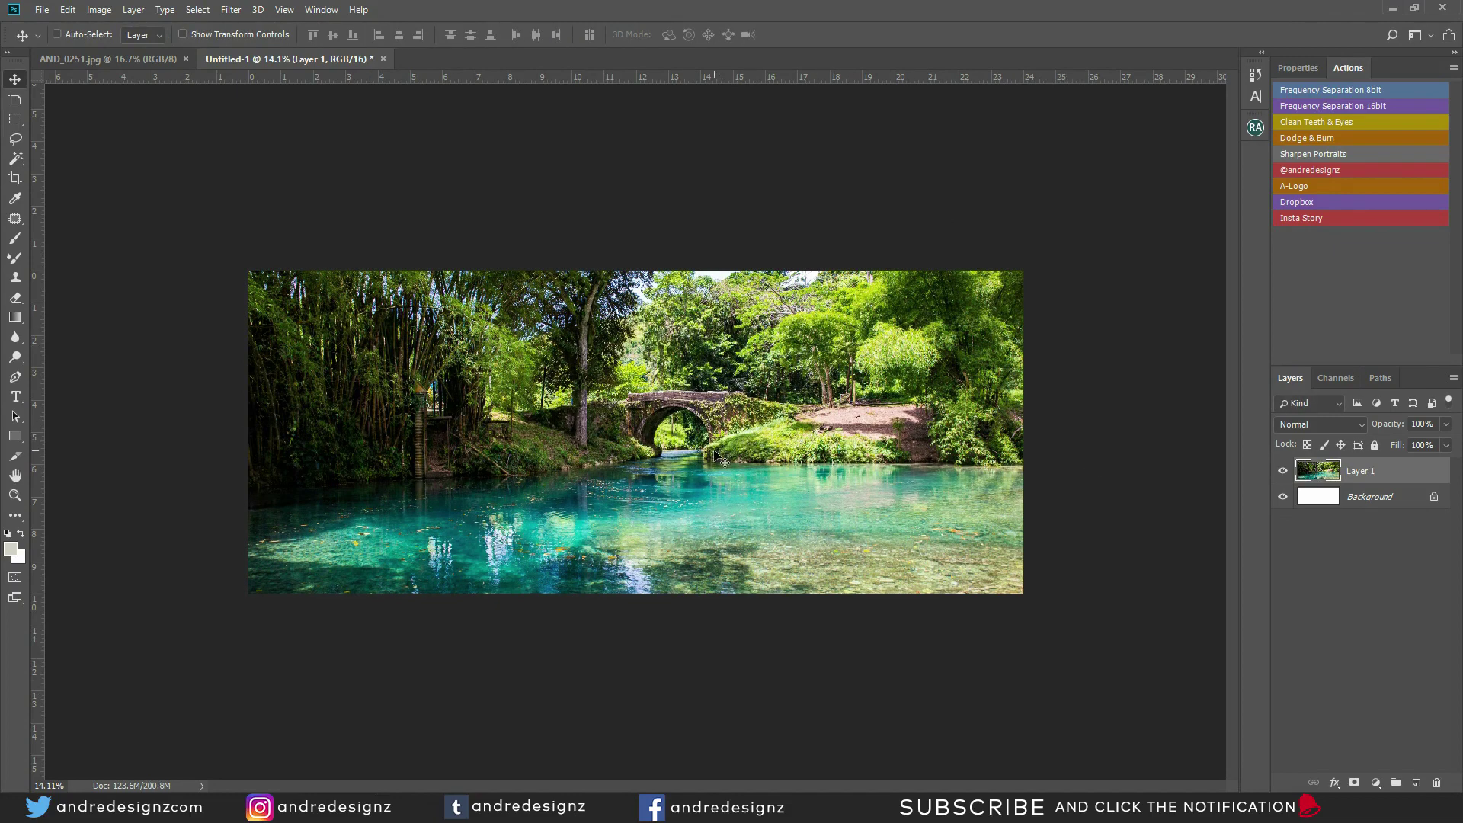
Step: Add a New Guide Layout with 3 columns across the panorama canvas
left_click(283, 11)
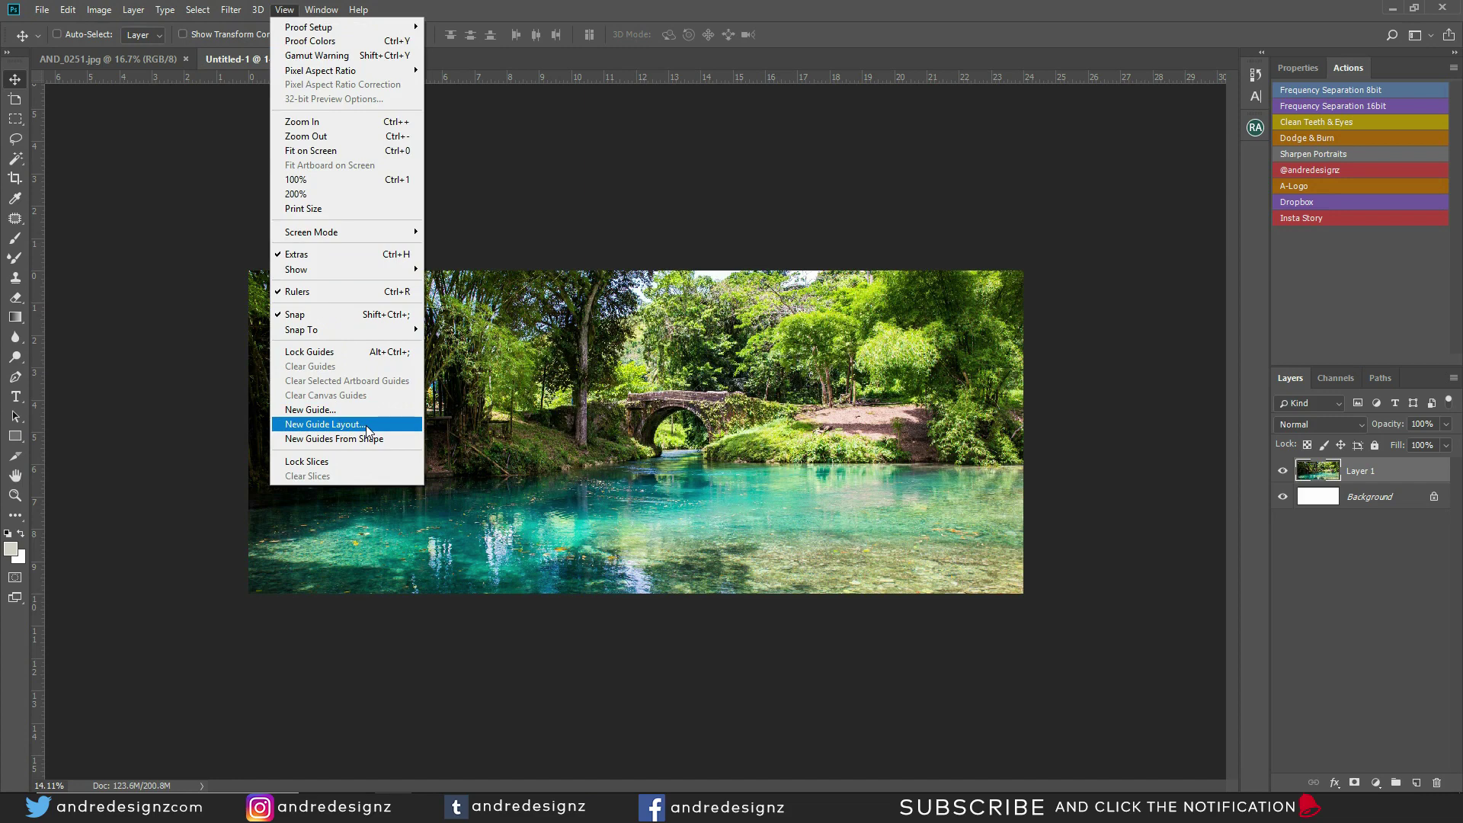
left_click(365, 425)
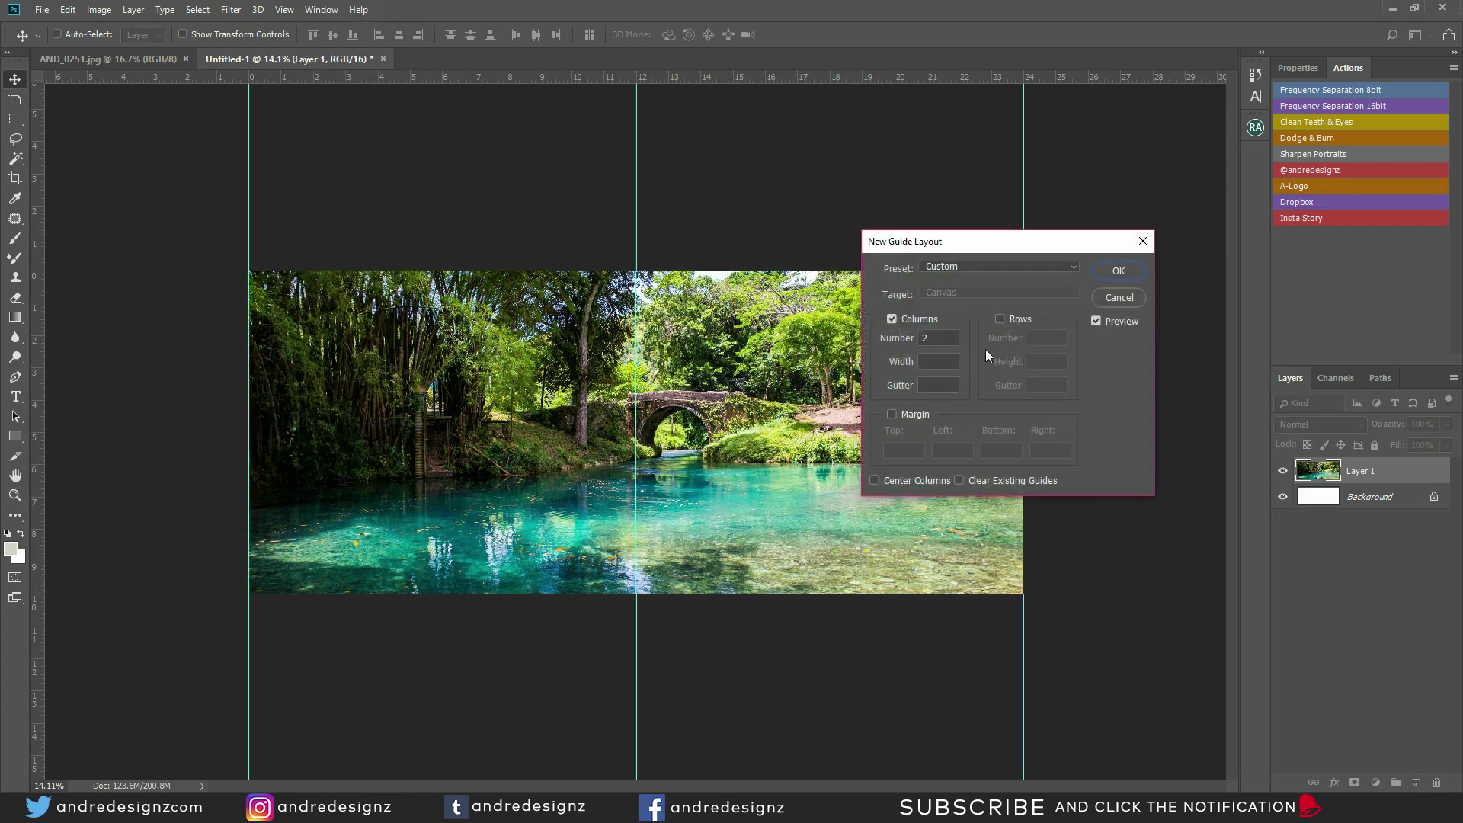
left_click_drag(961, 249, 699, 287)
double_click(702, 383)
type("3")
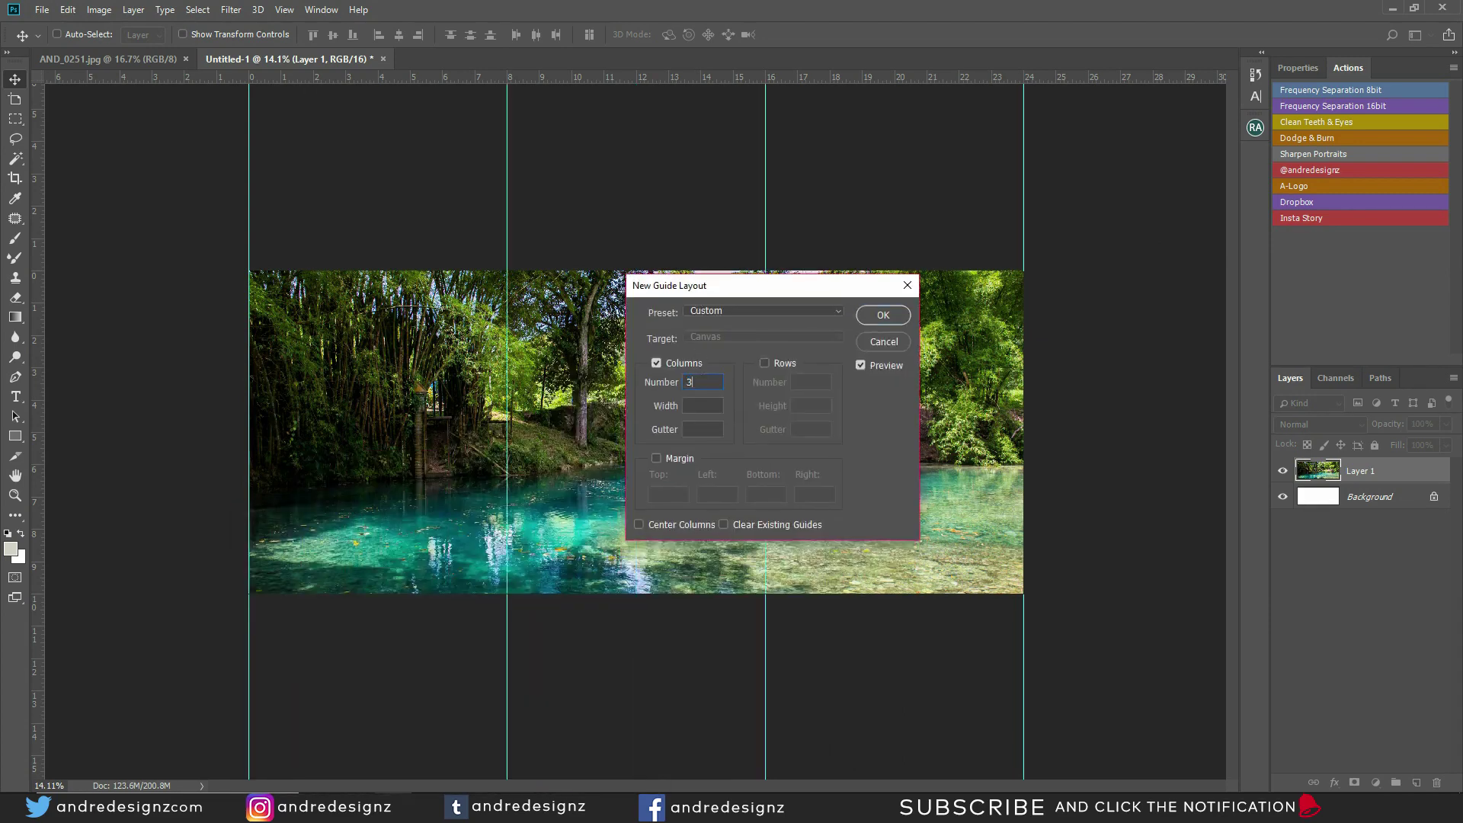
left_click_drag(717, 291, 1030, 230)
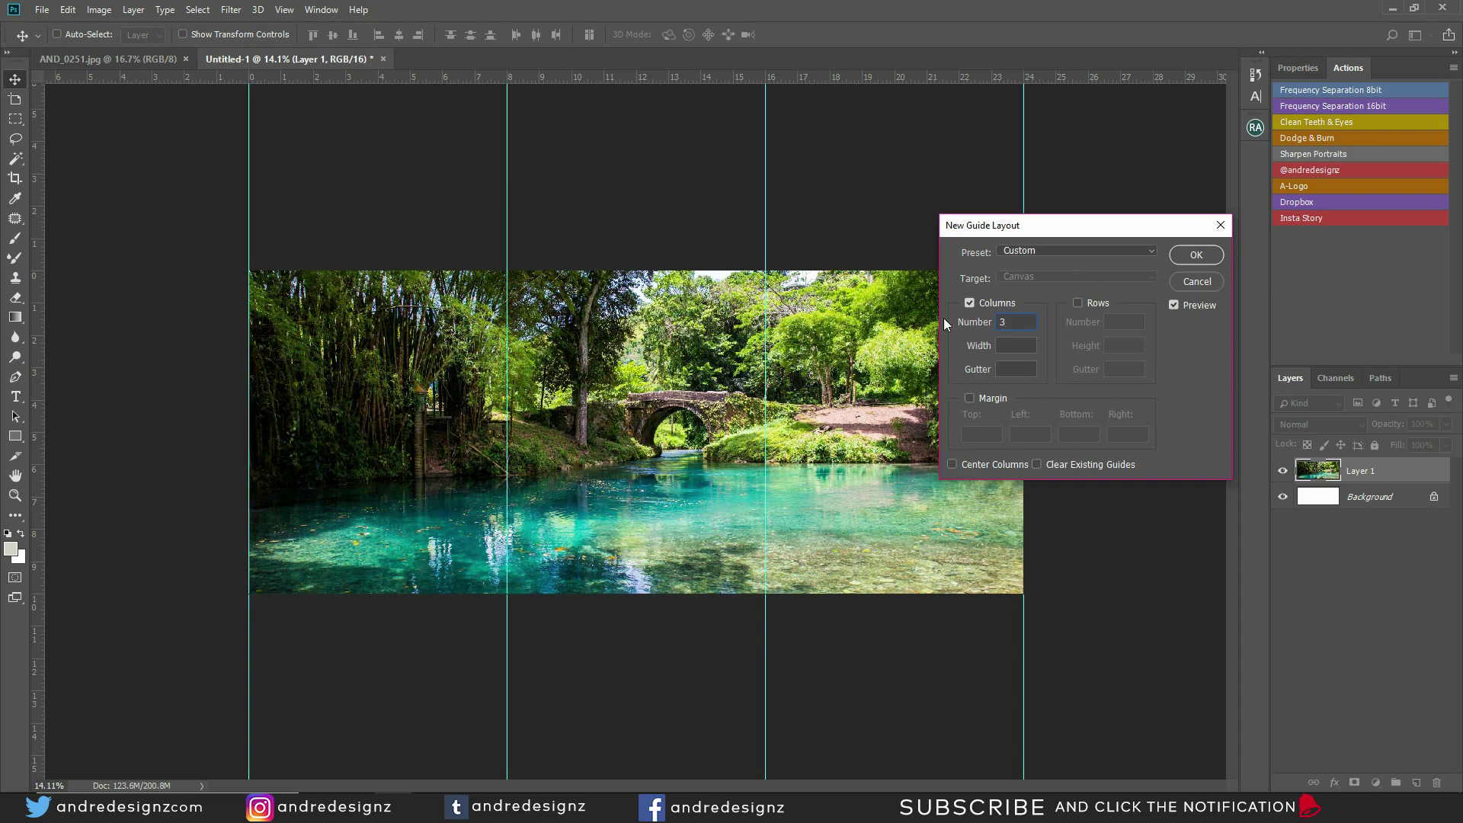
double_click(1028, 321)
left_click(1207, 254)
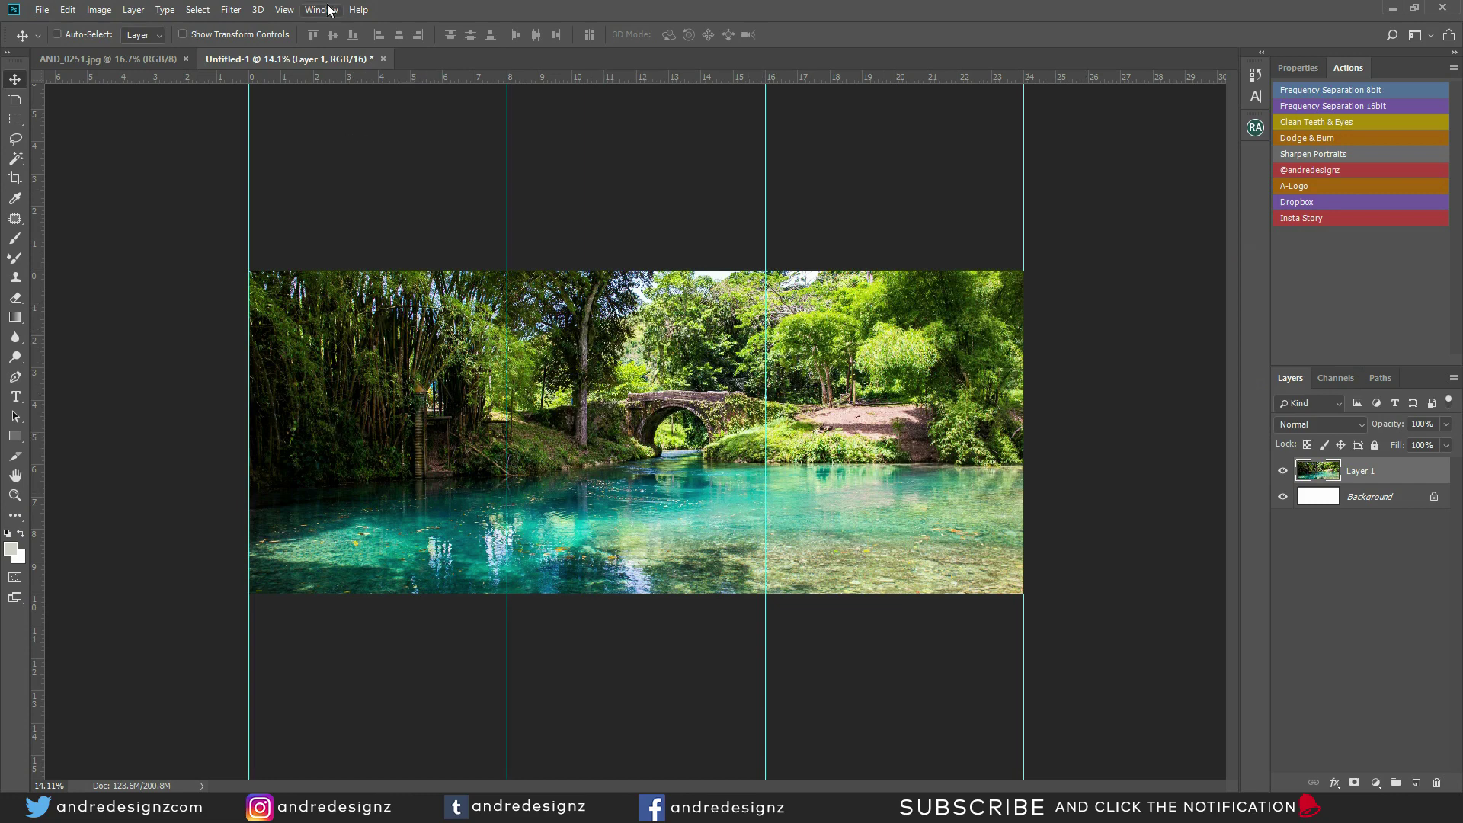
Step: Use the Slice tool's Slices From Guides to create slices 01, 02 and 03
left_click(285, 11)
left_click(157, 203)
left_click(17, 458)
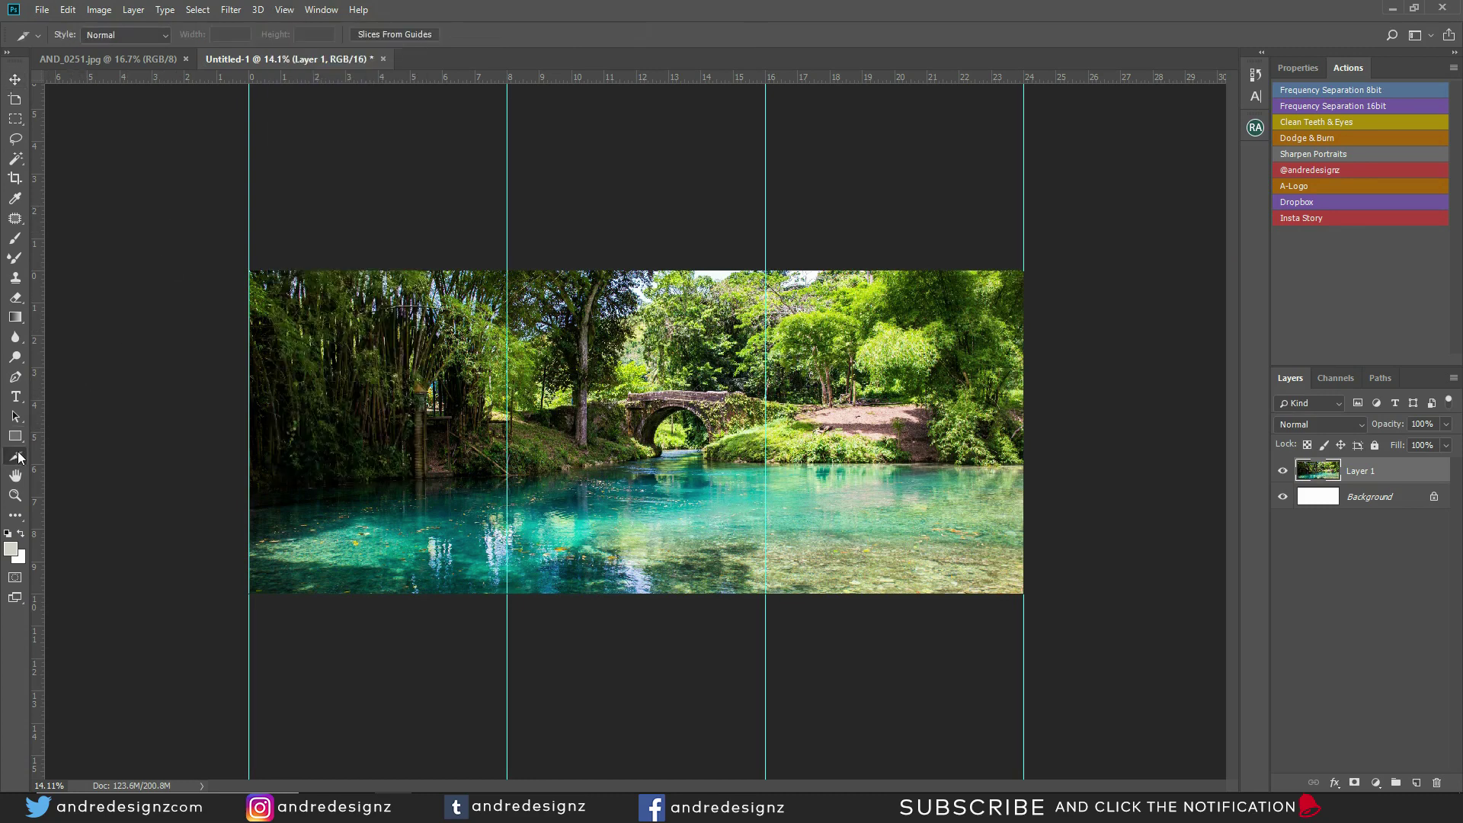
left_click(420, 35)
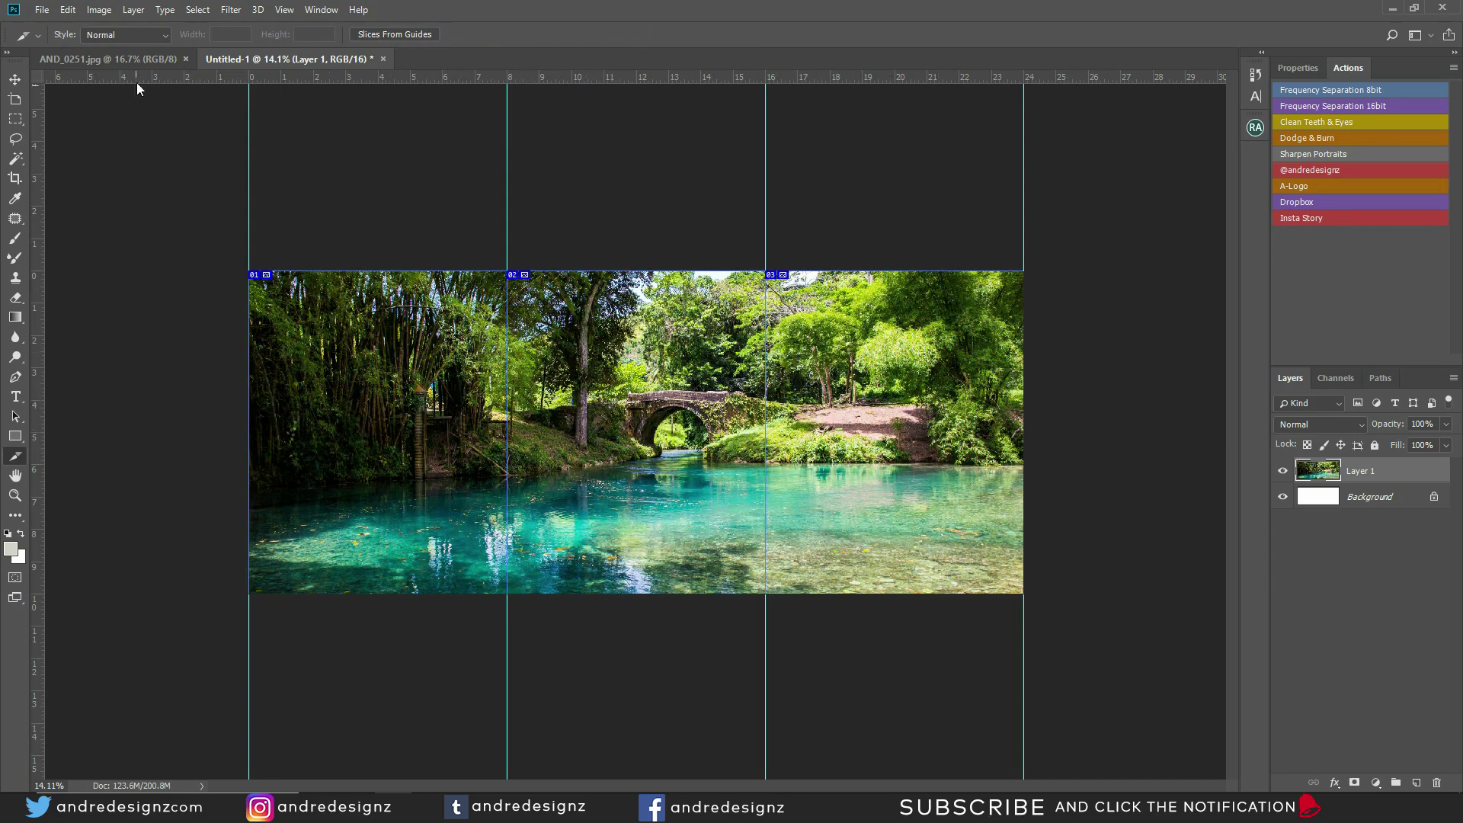
Step: Open Save for Web (Legacy) and zoom the preview to 12.5% to show the whole panorama
left_click(42, 10)
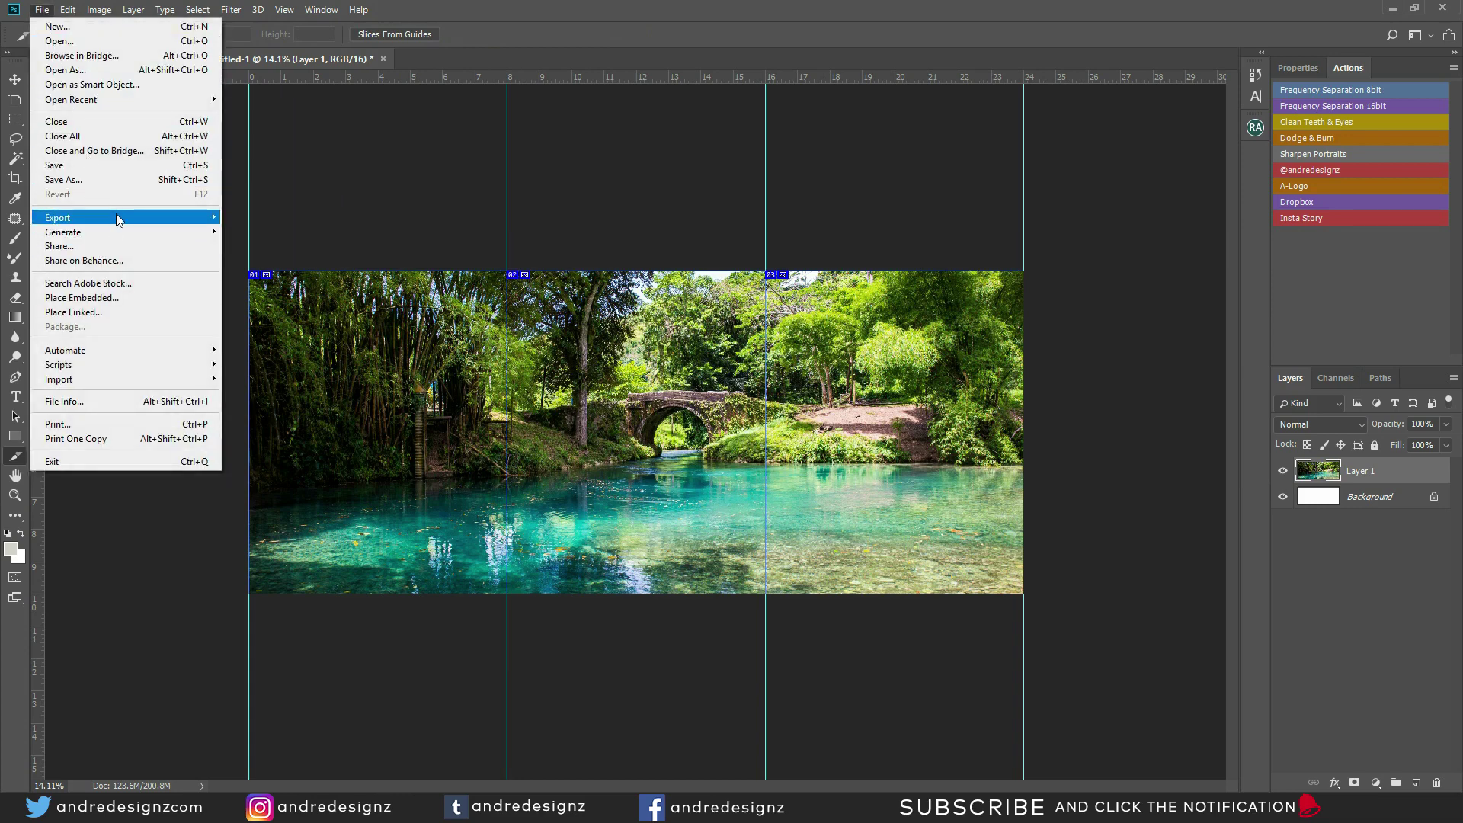
mouse_move(118, 219)
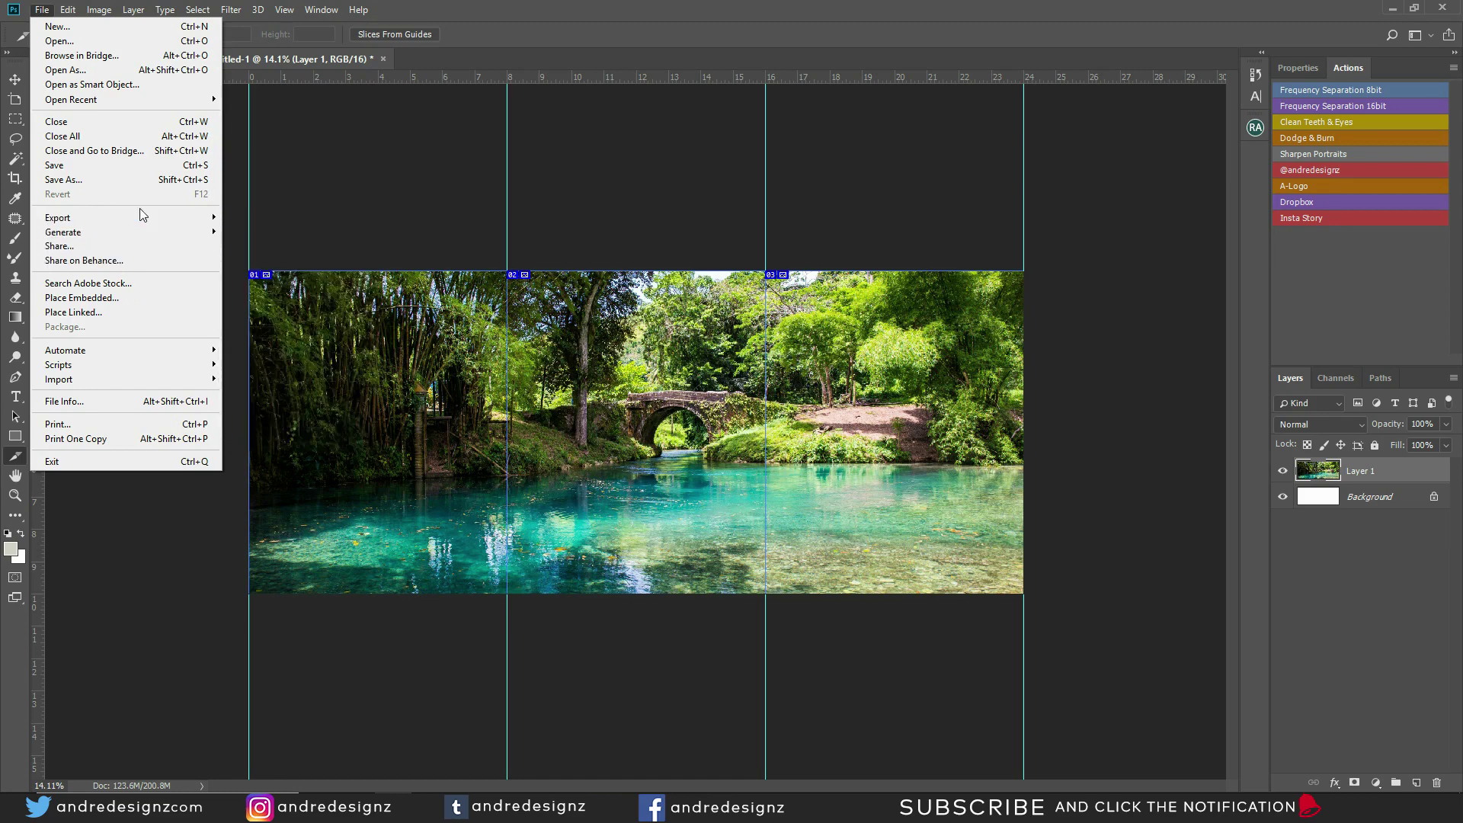
left_click(314, 276)
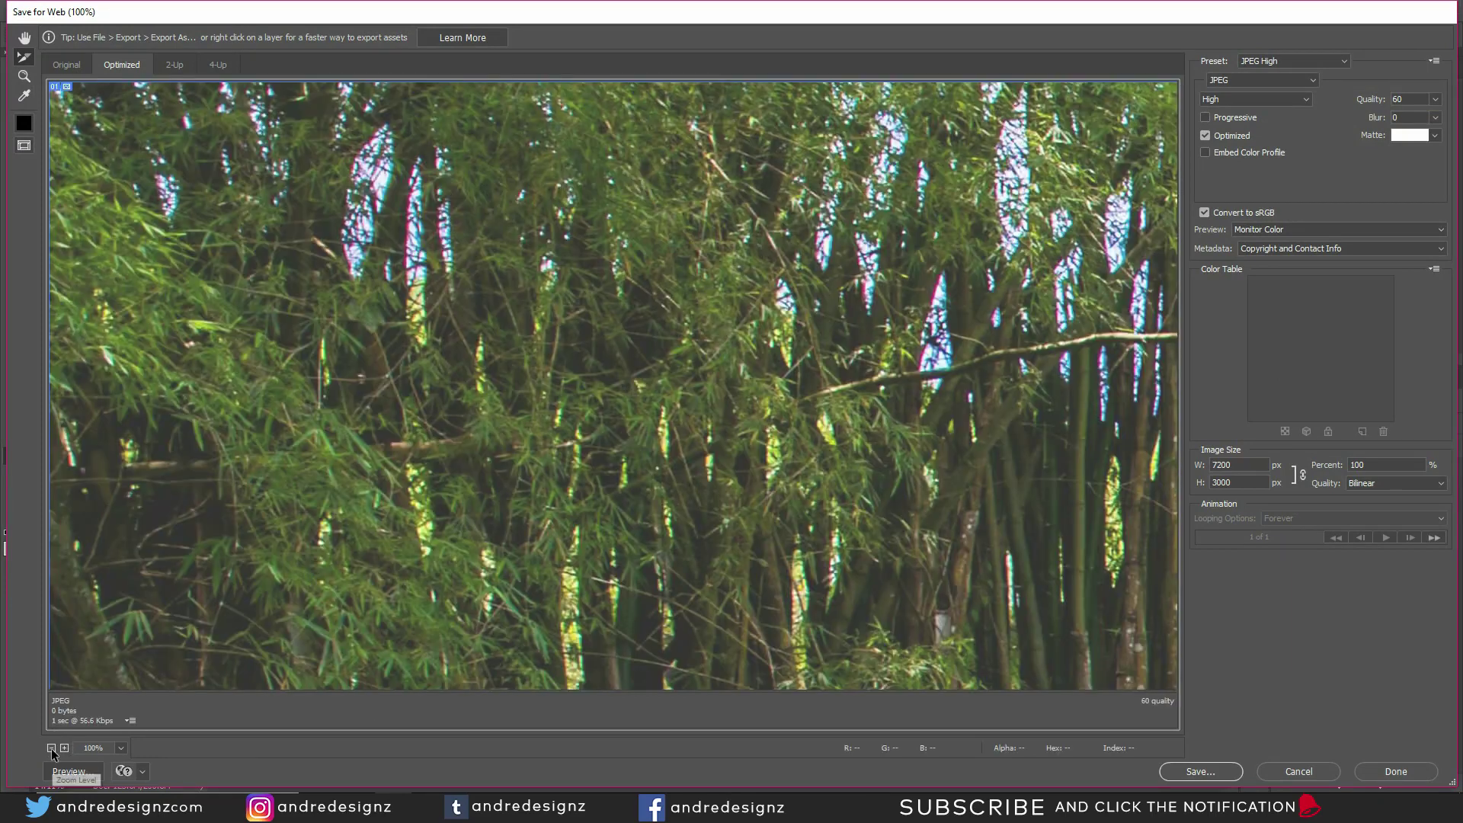
left_click(52, 748)
left_click(52, 747)
left_click(52, 747)
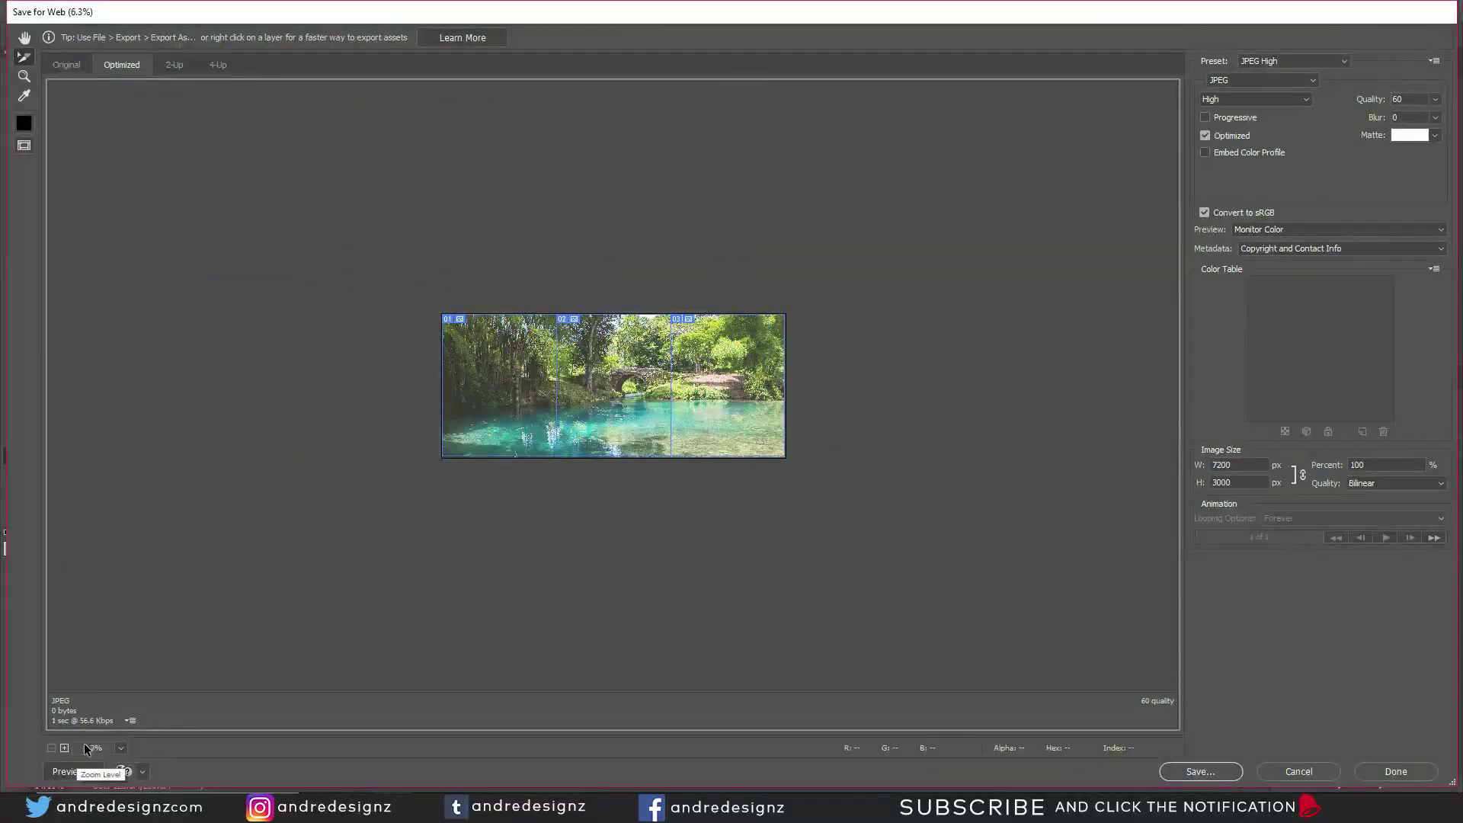
left_click(64, 748)
left_click(64, 747)
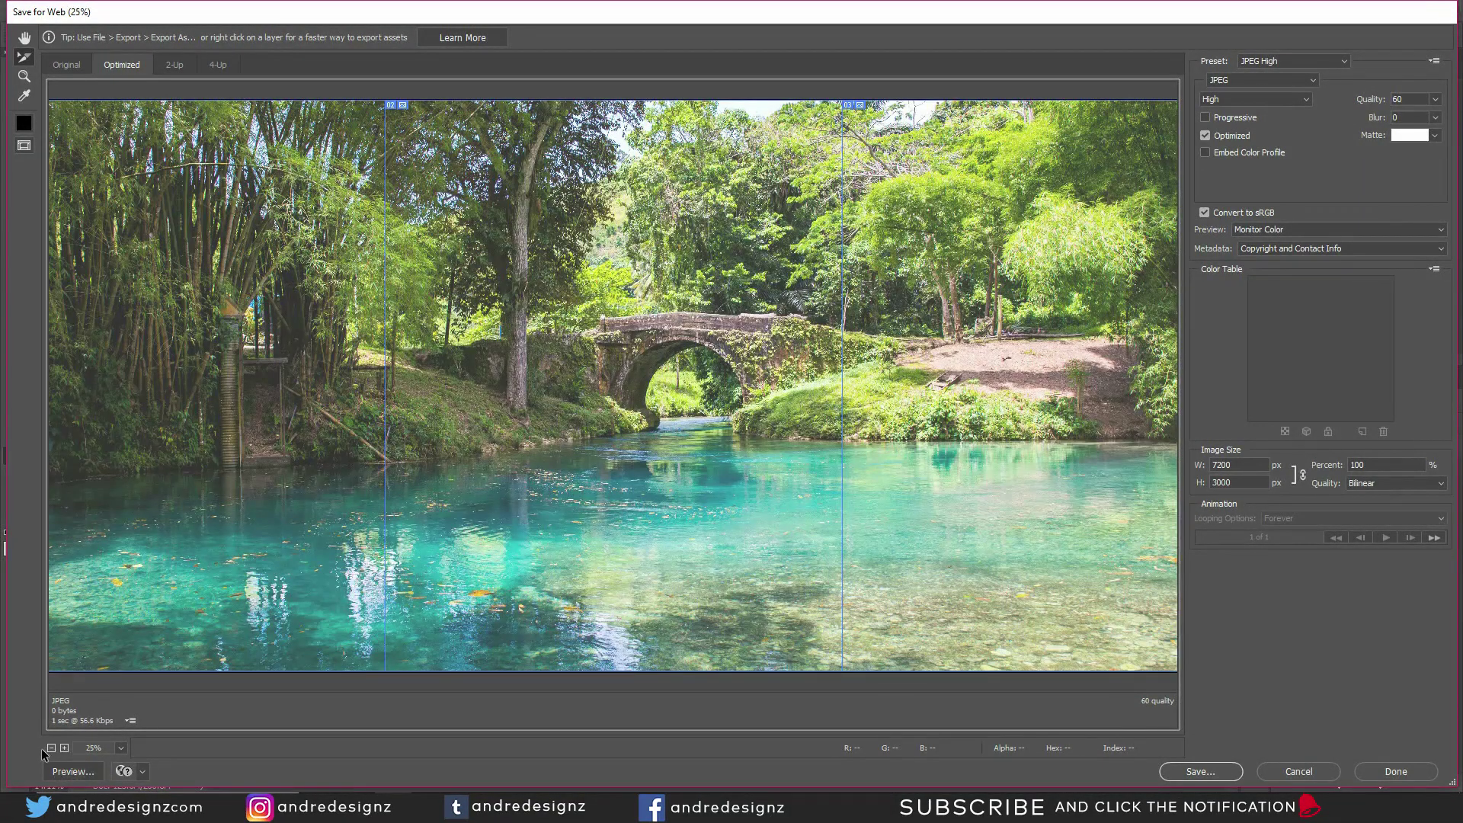
left_click(50, 747)
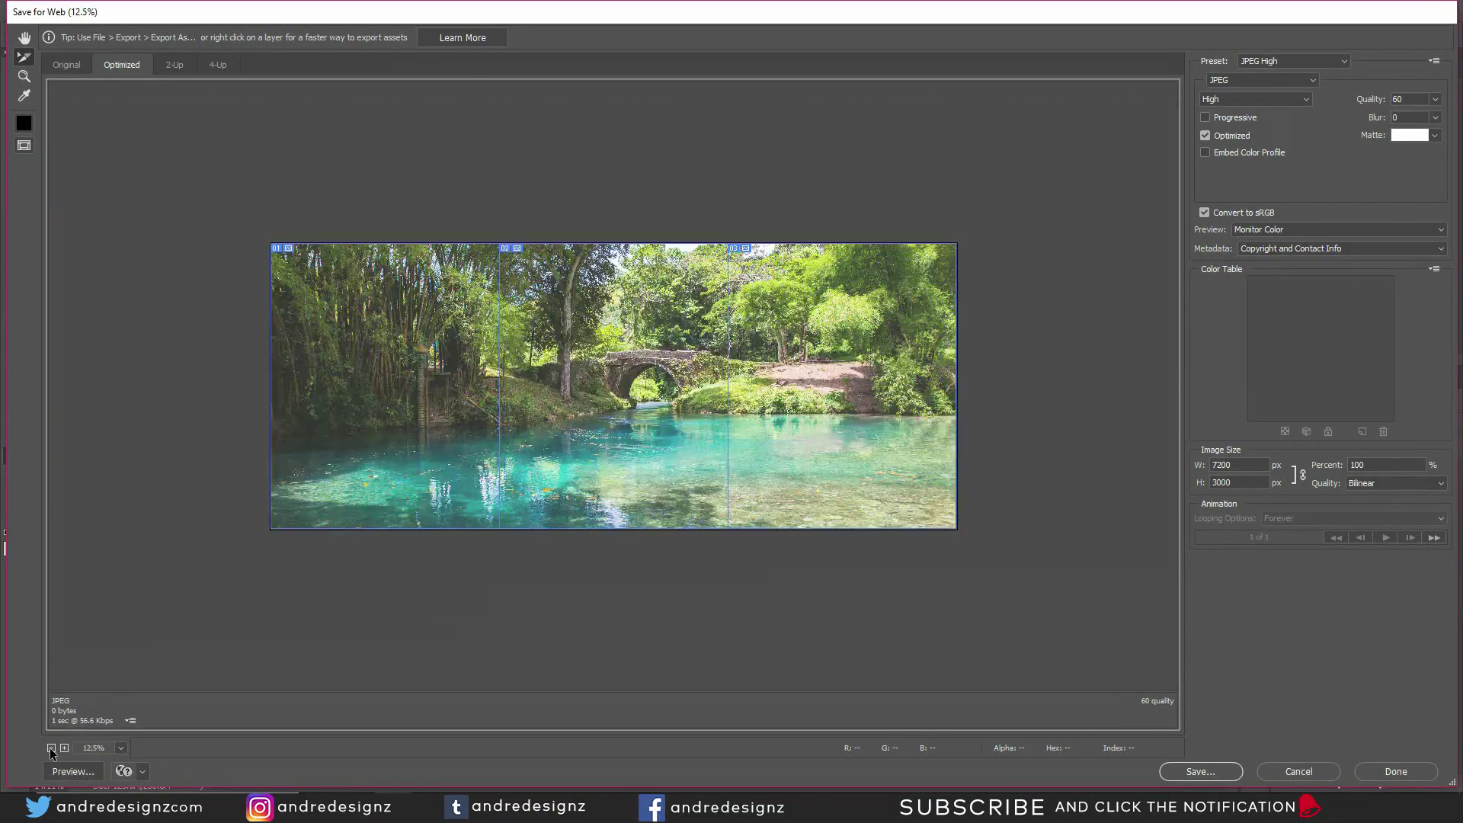
Step: Set the JPEG quality to 100, keep JPEG format, and proceed to save
left_click(1424, 97)
type("100")
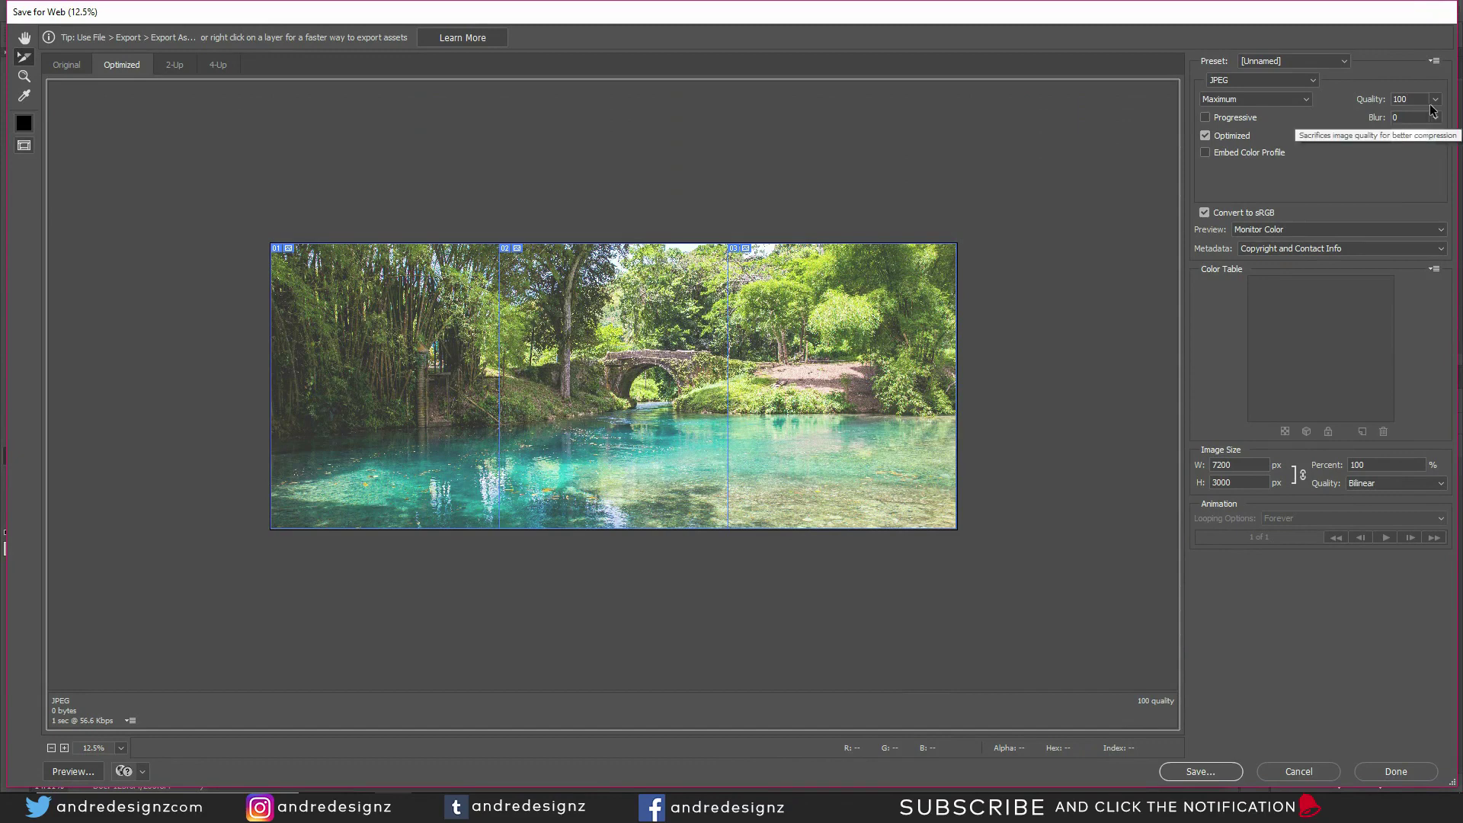
left_click(1233, 76)
left_click(1231, 81)
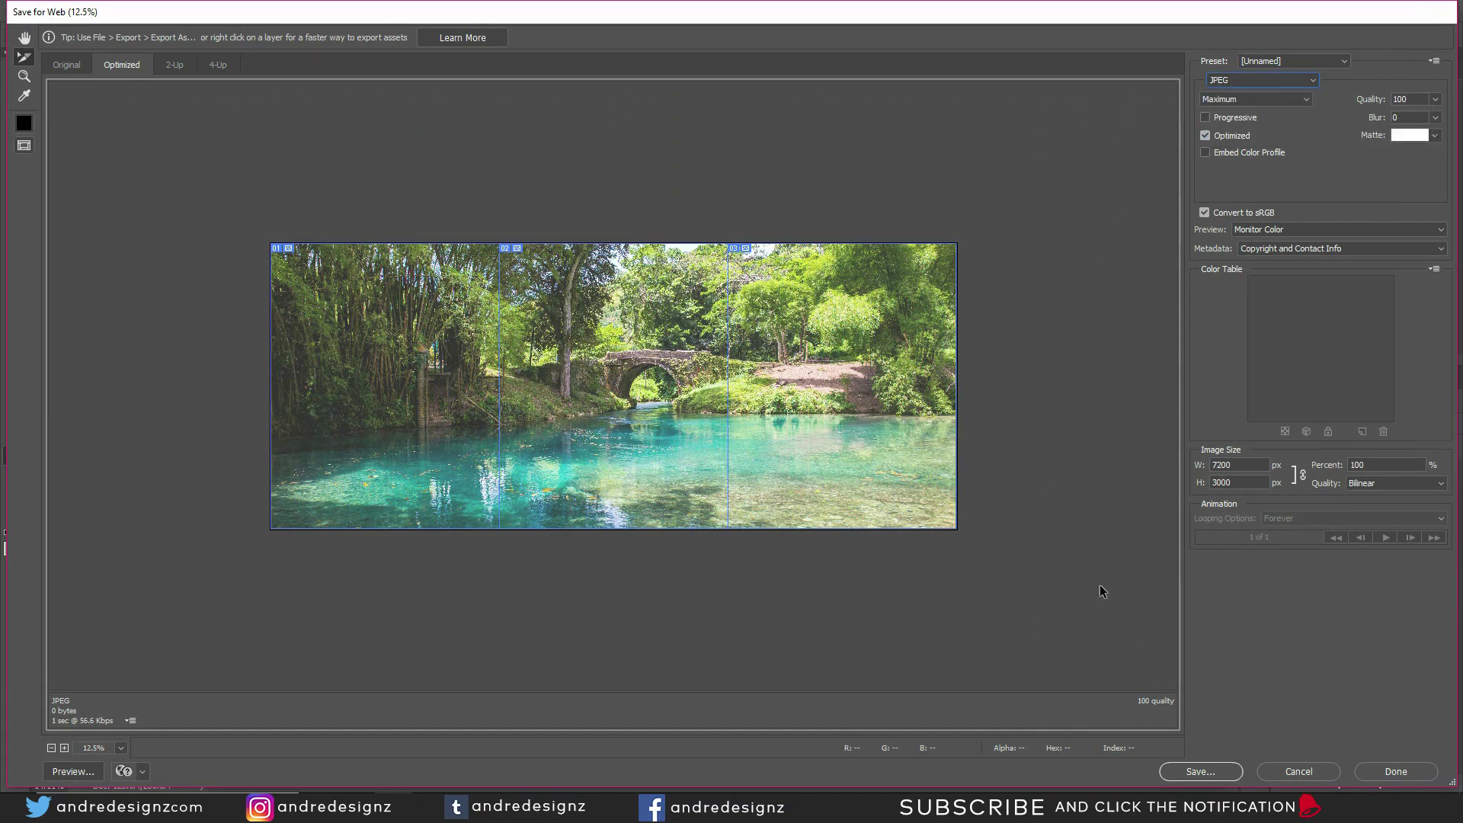
left_click(1201, 771)
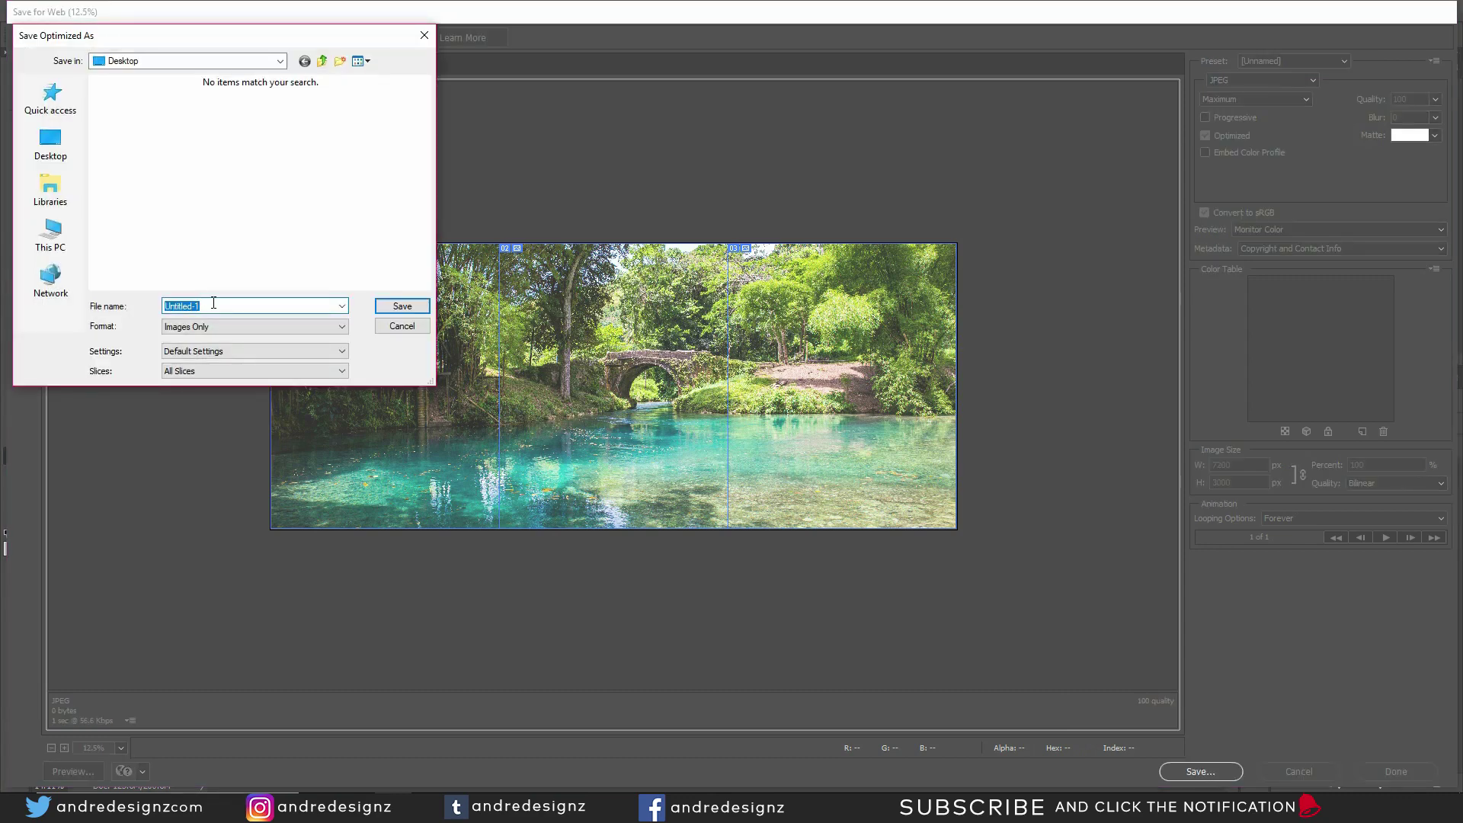
Step: Save all slices as JPEGs named 'Image image'
type("Image image")
left_click(237, 373)
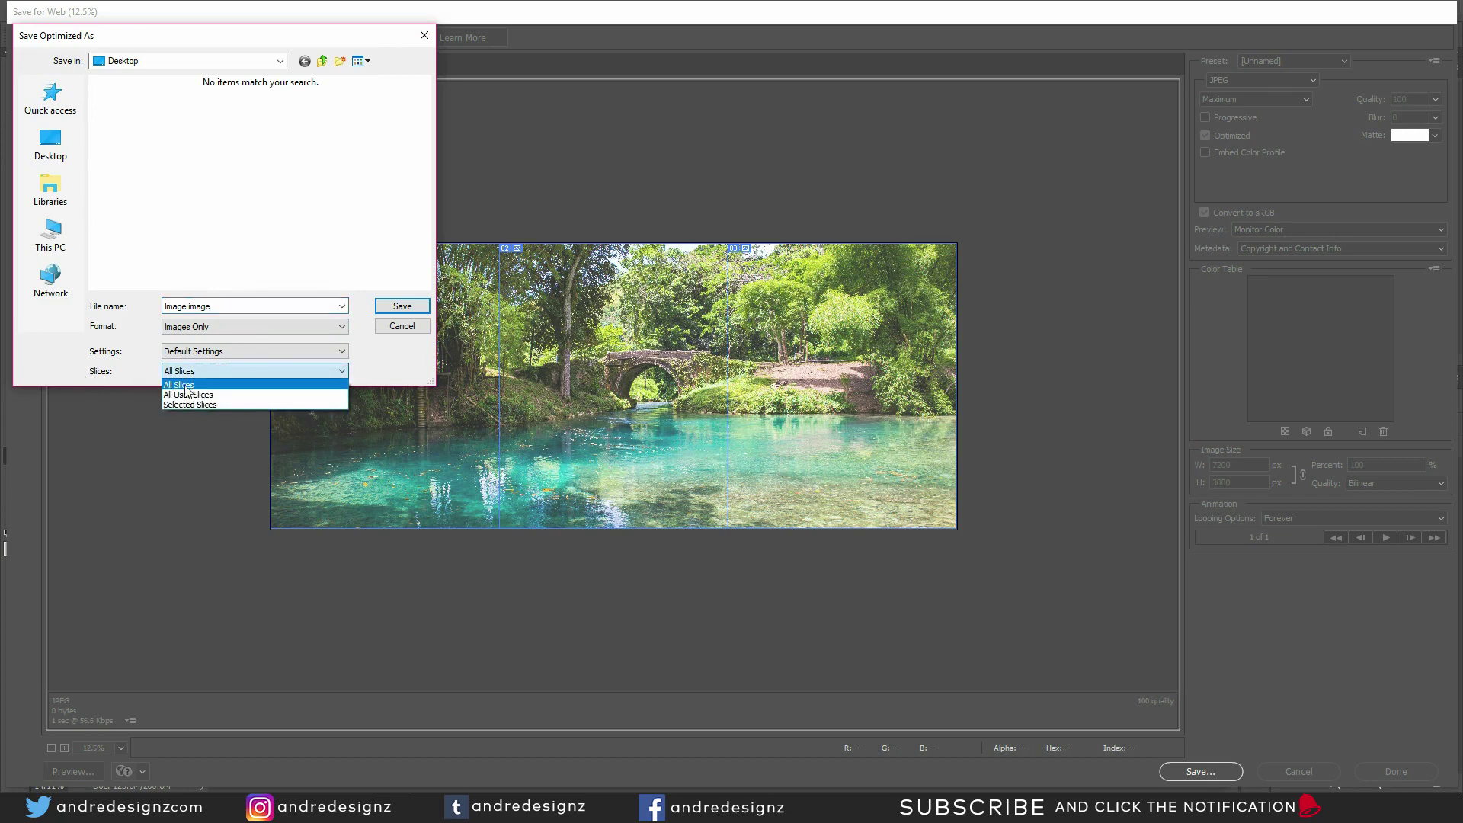
left_click(220, 386)
left_click(402, 305)
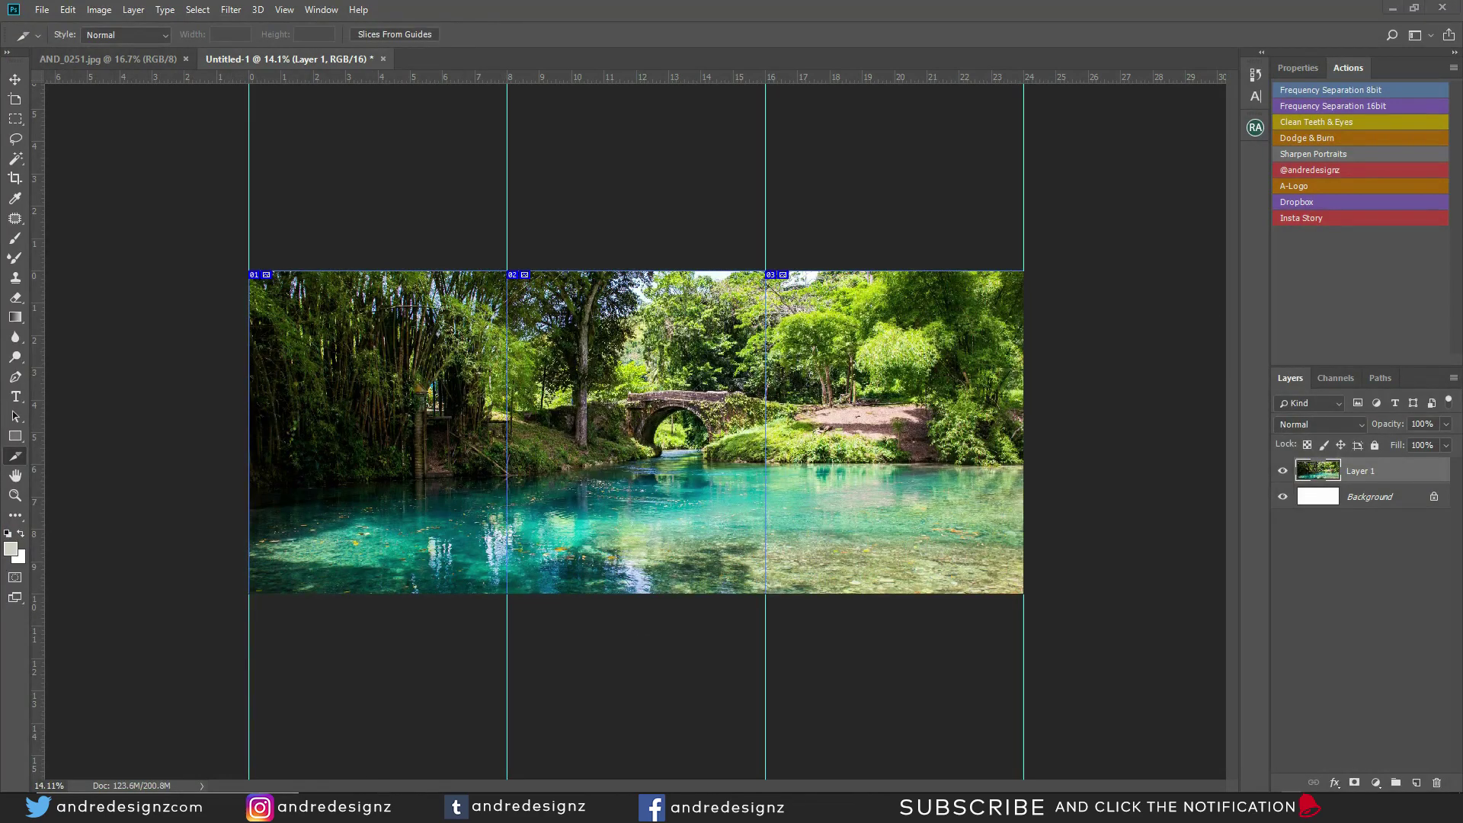
Step: Open the images folder and preview Image-image_01 through _03 in Photos
left_click(1264, 808)
mouse_move(1249, 783)
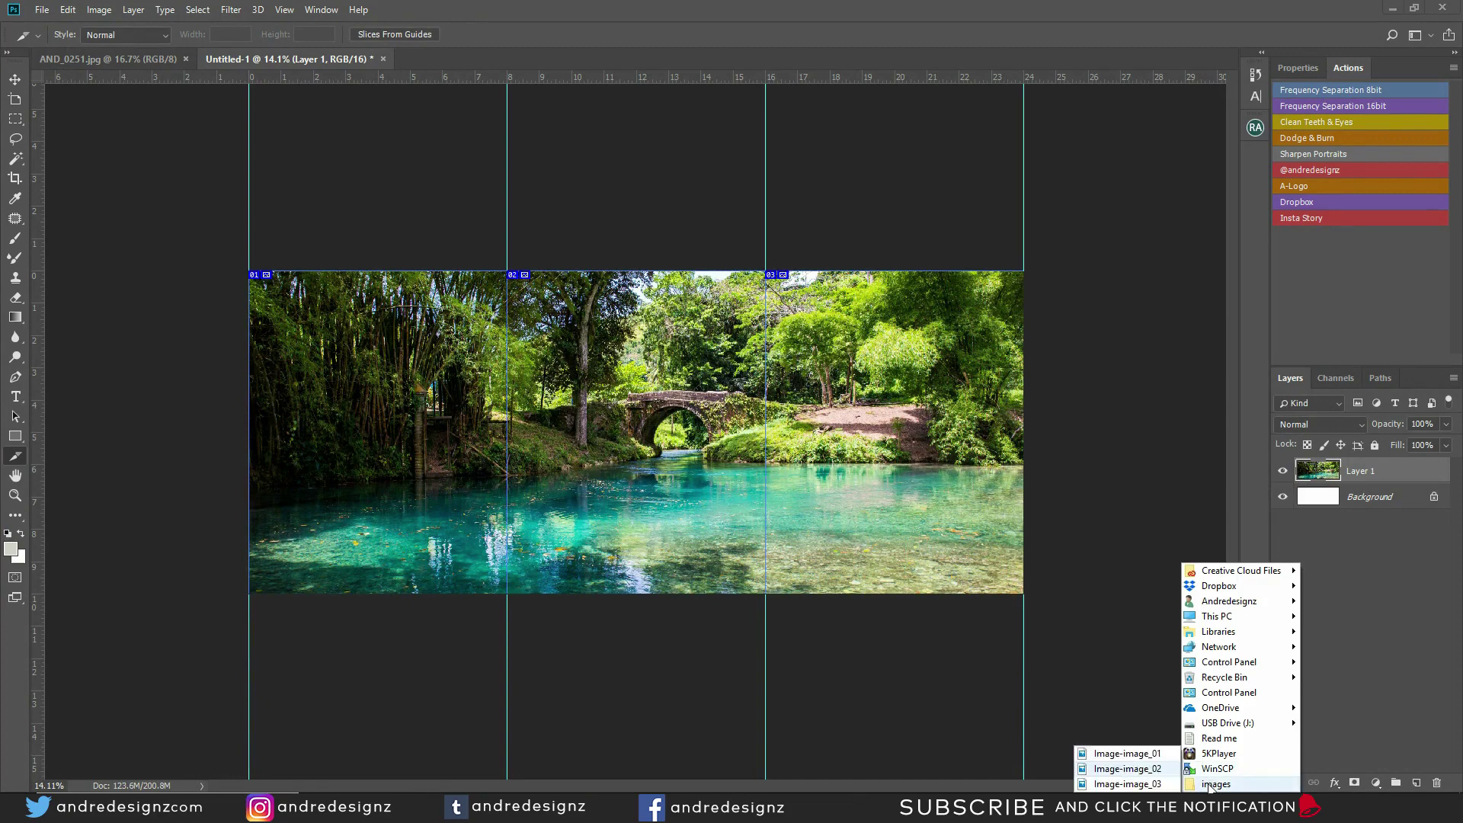
key("Escape")
key("Escape")
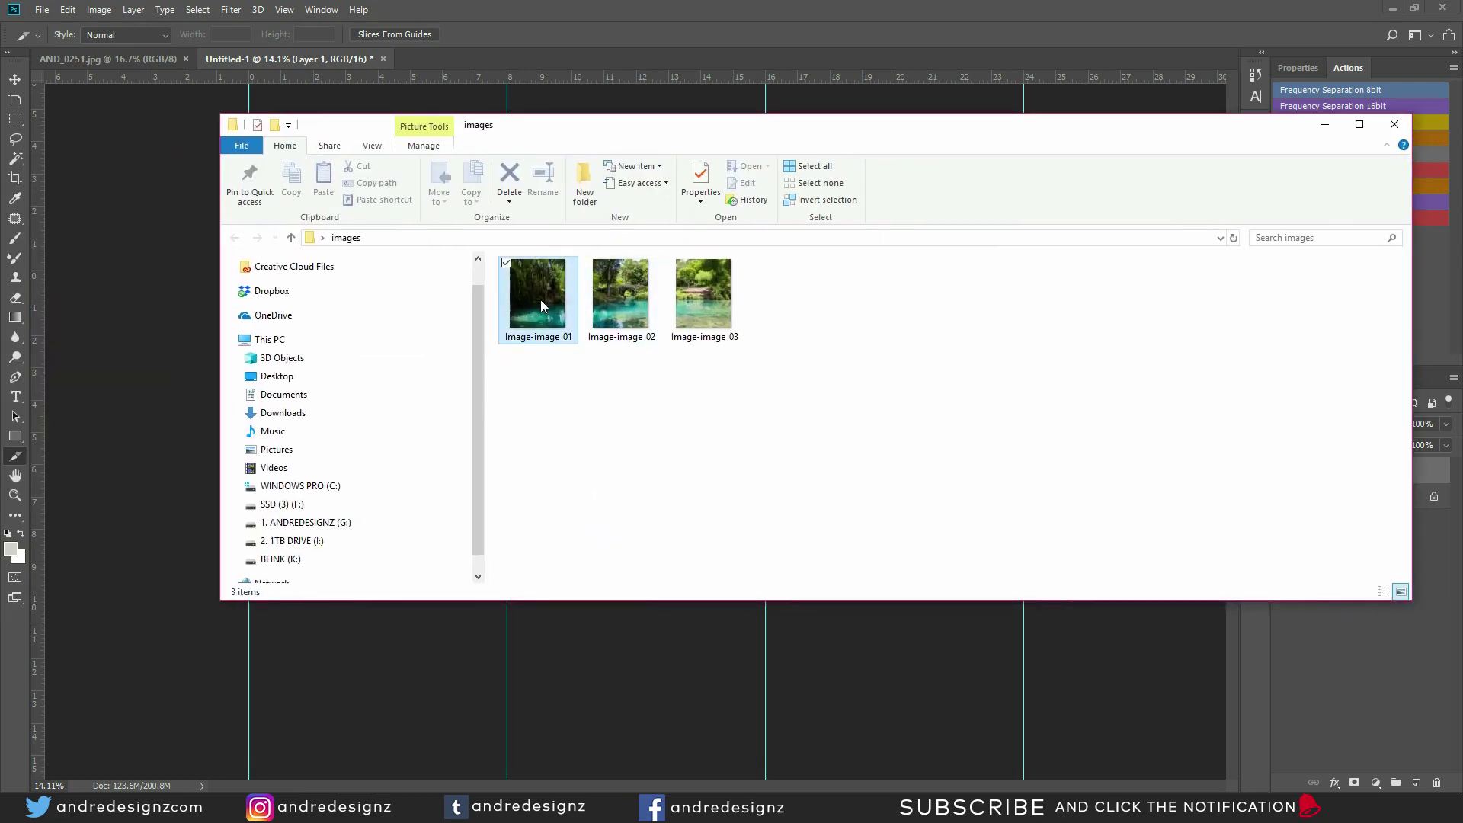
left_click(541, 300)
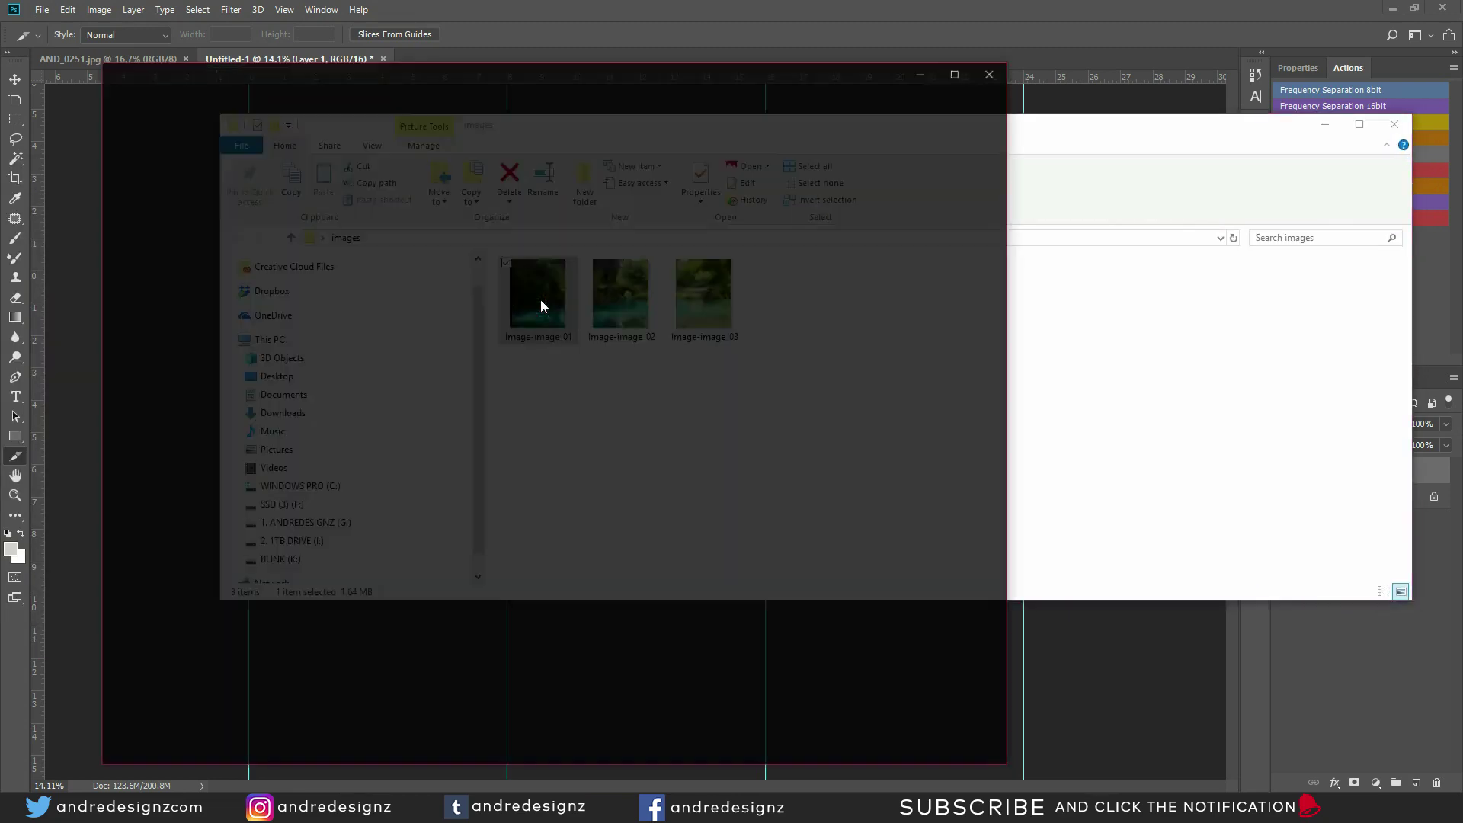
key("Right")
key("Right")
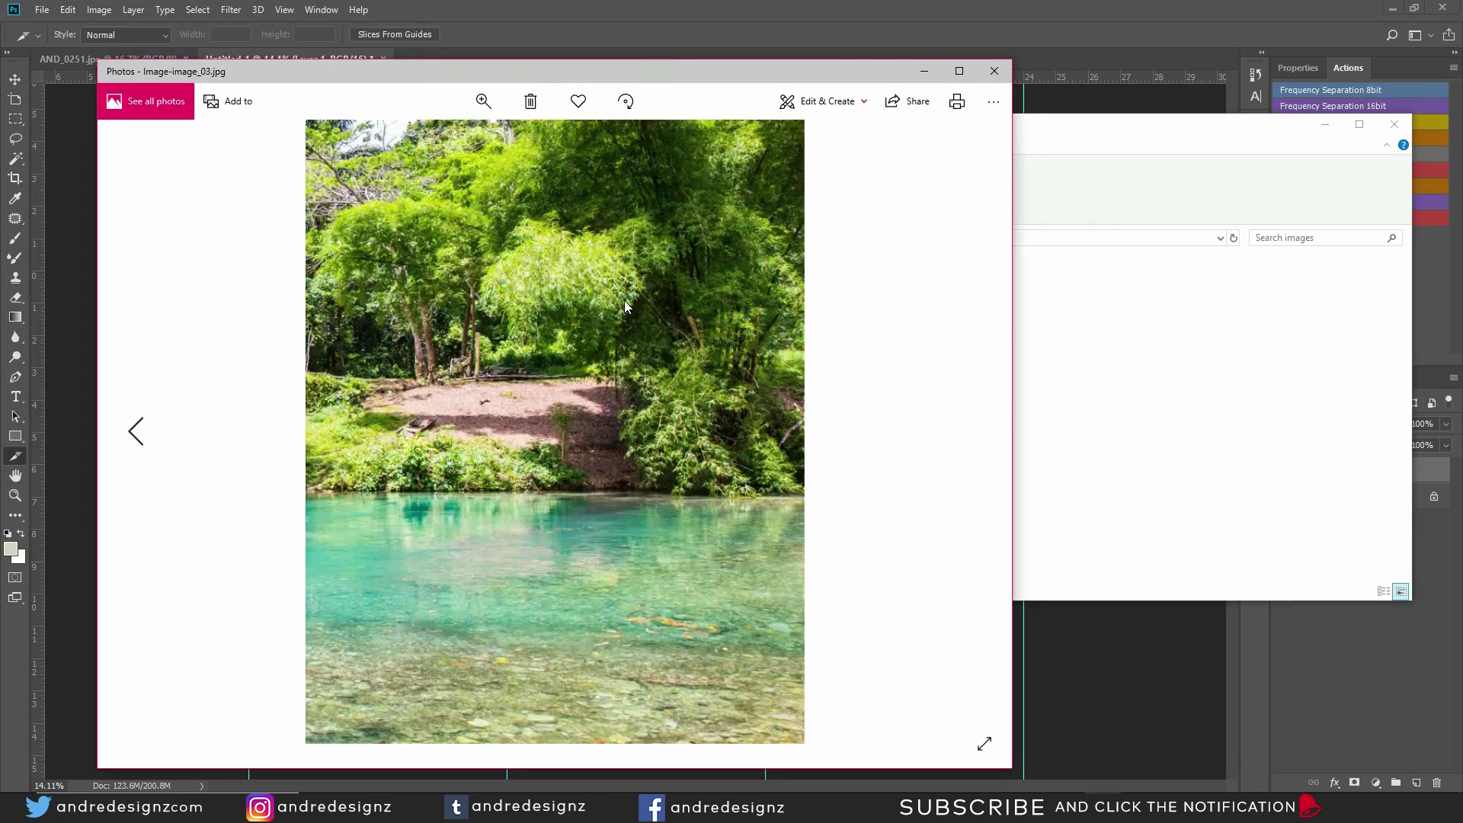
left_click(994, 71)
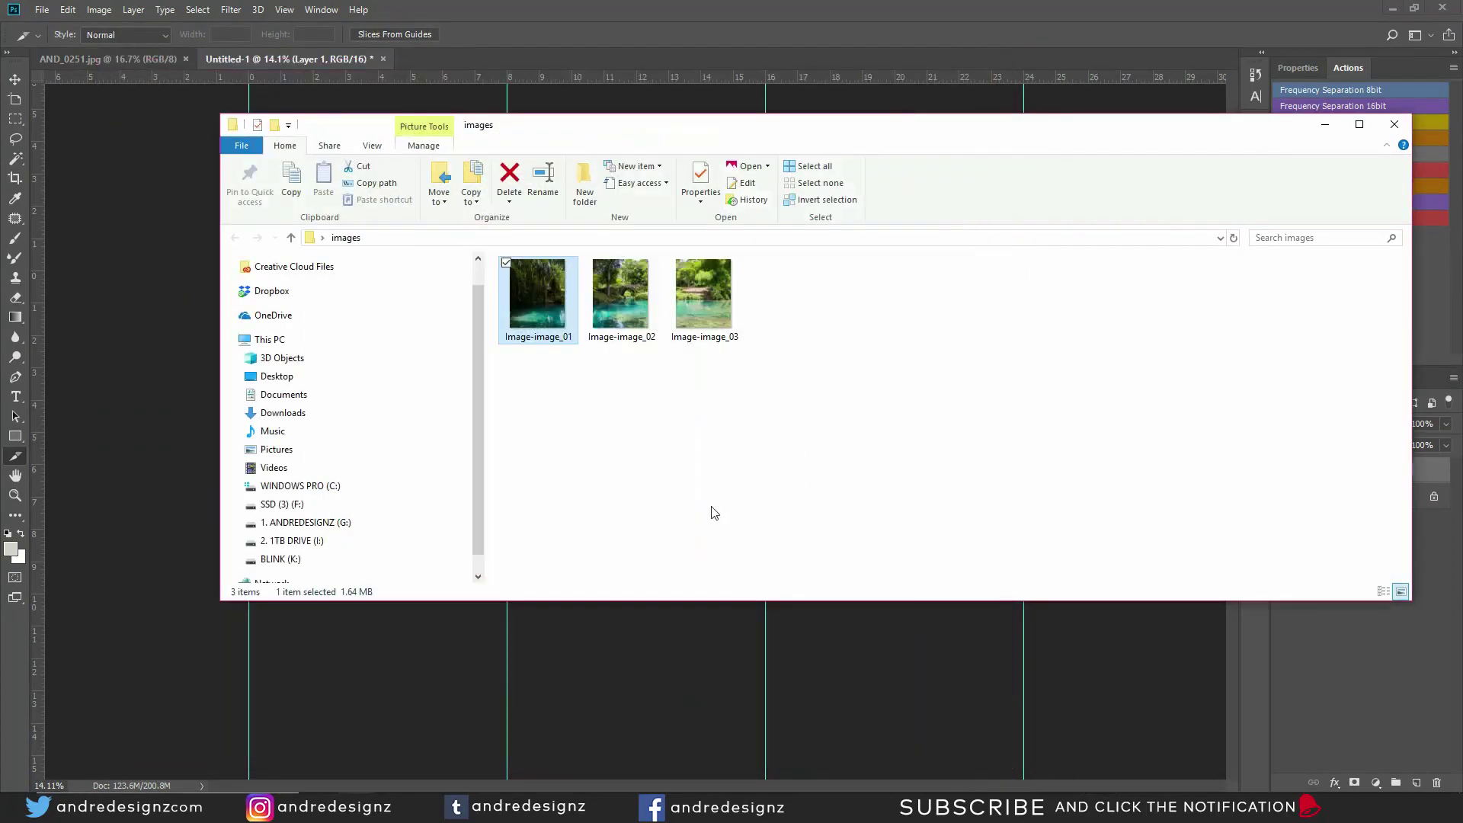
left_click(729, 474)
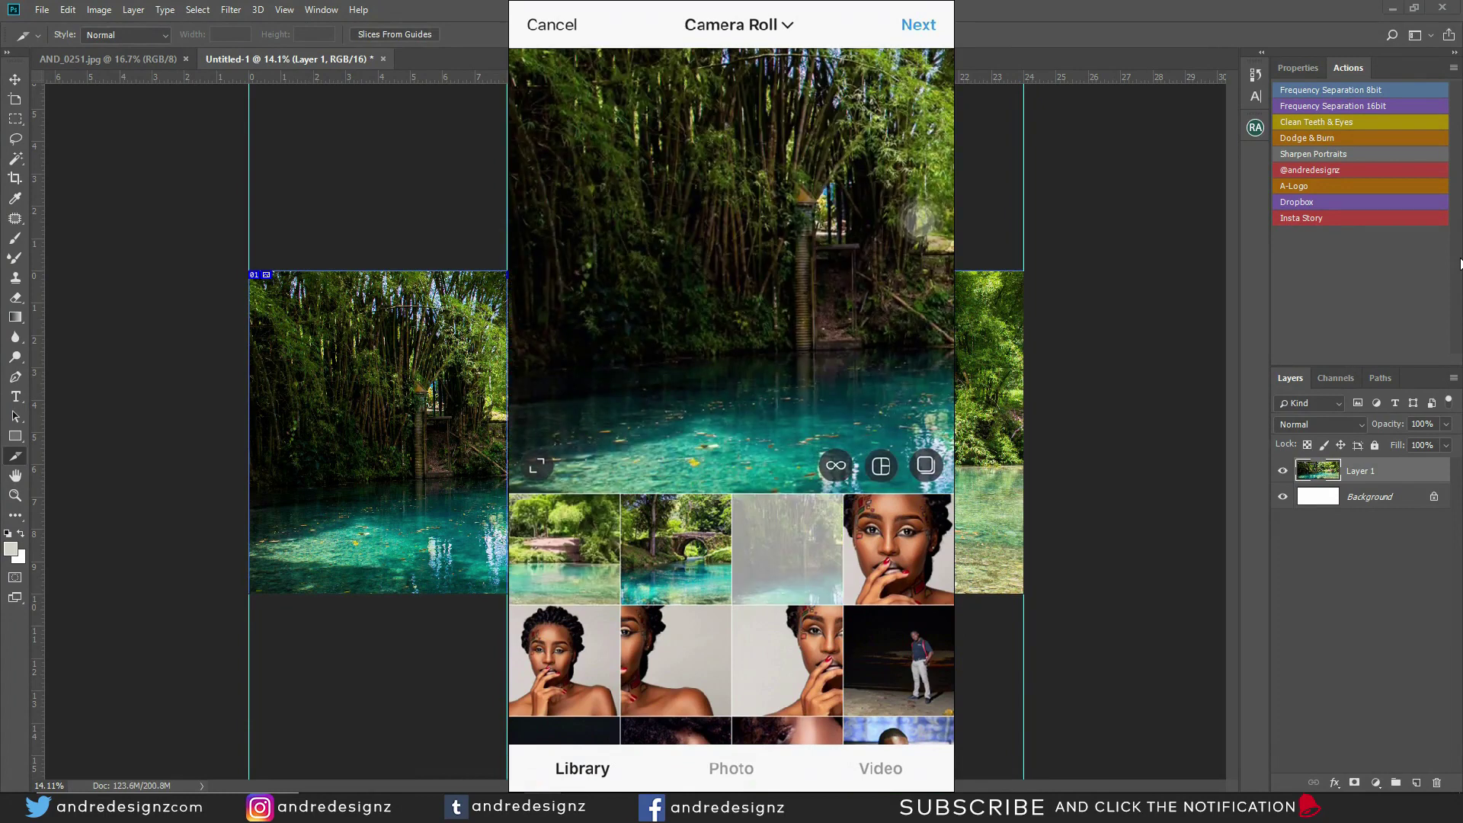
Step: Expand the bamboo slice in the post preview to its full portrait proportions
left_click(543, 464)
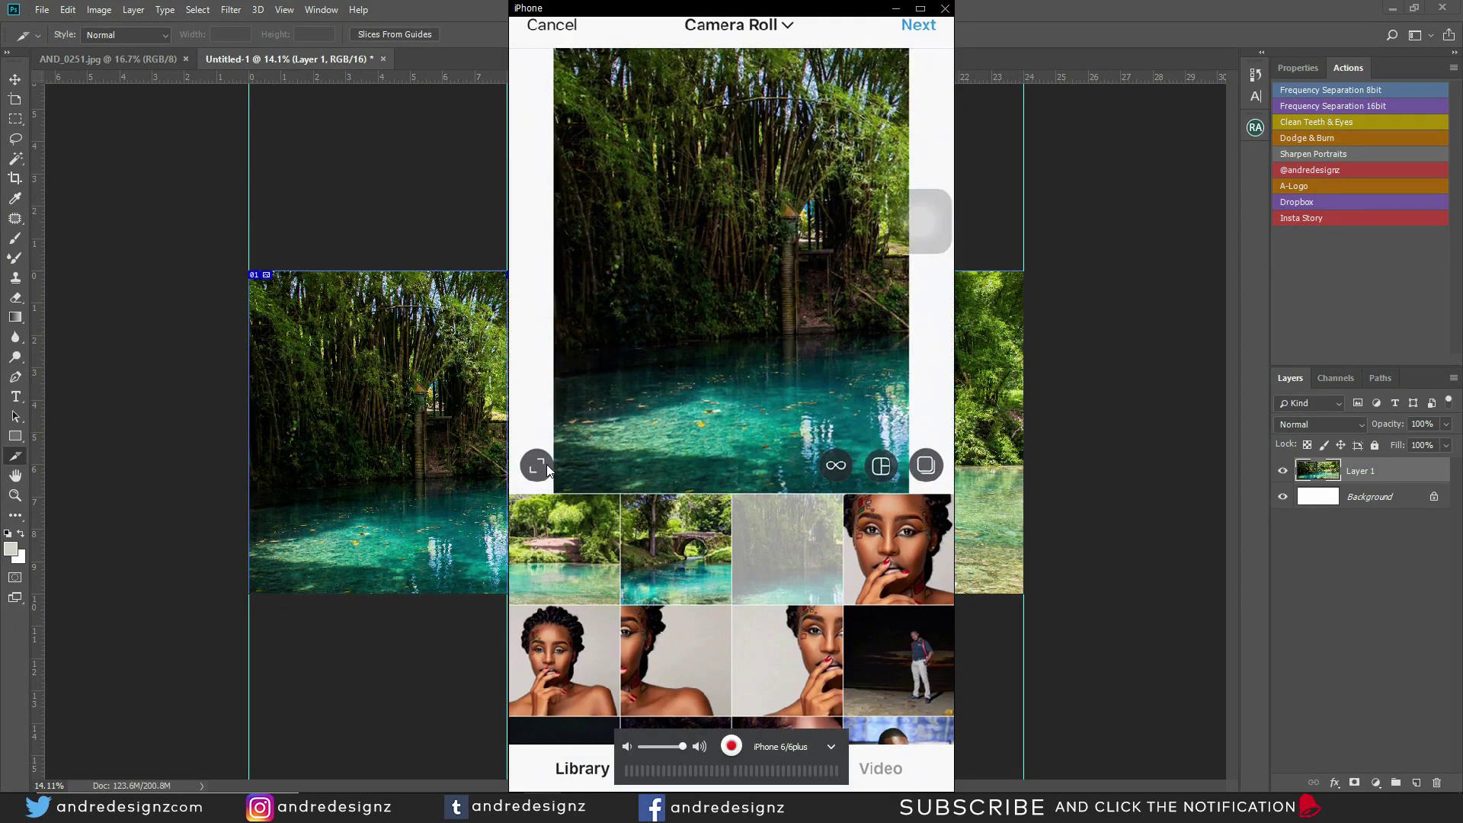